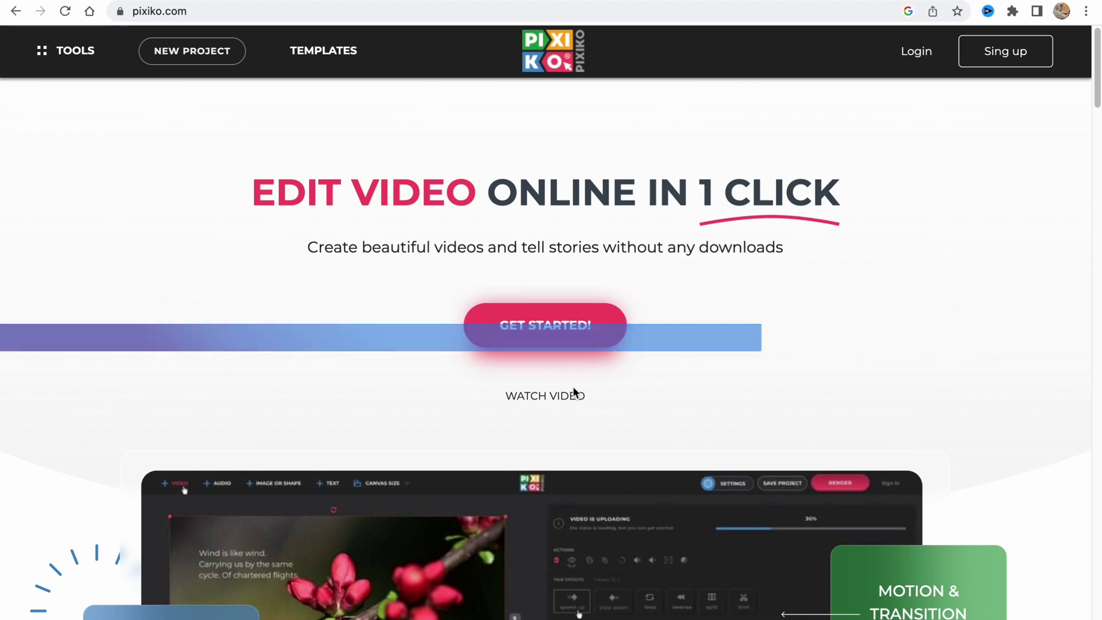
Browse the Video templates gallery through its categories, from Black friday to Website videos.
scroll(576, 370, down, 1)
scroll(574, 365, down, 3)
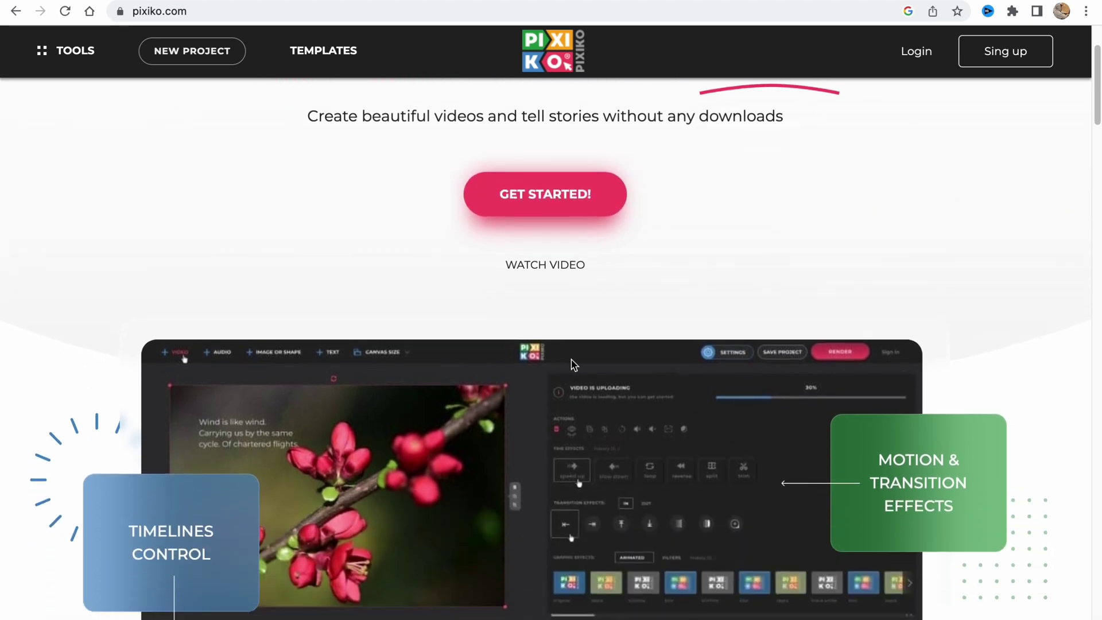
scroll(570, 361, down, 3)
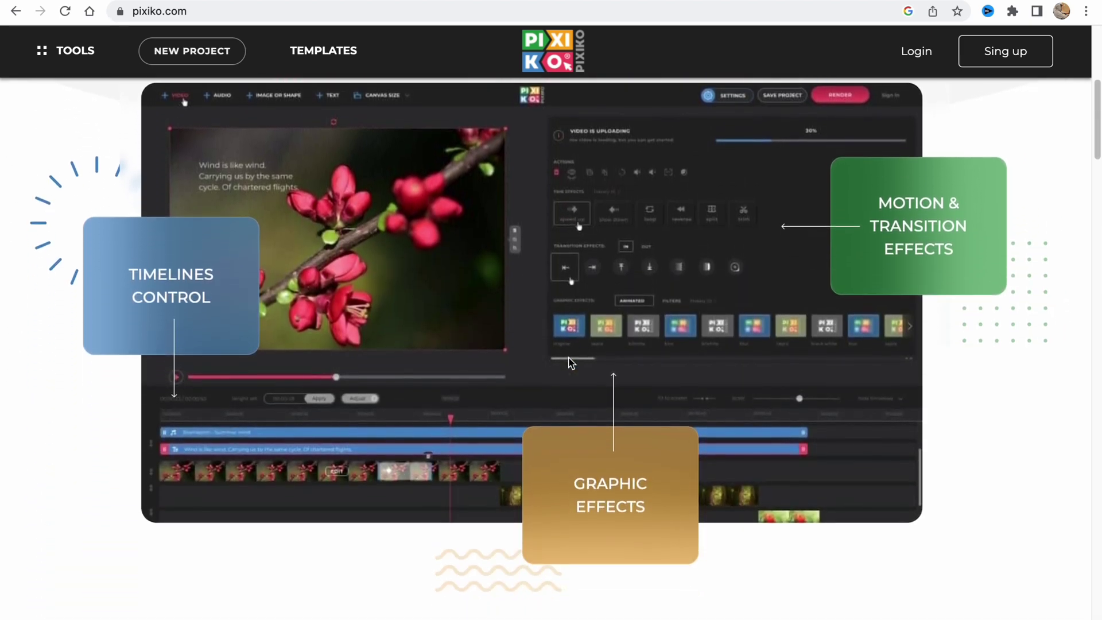
scroll(570, 362, up, 7)
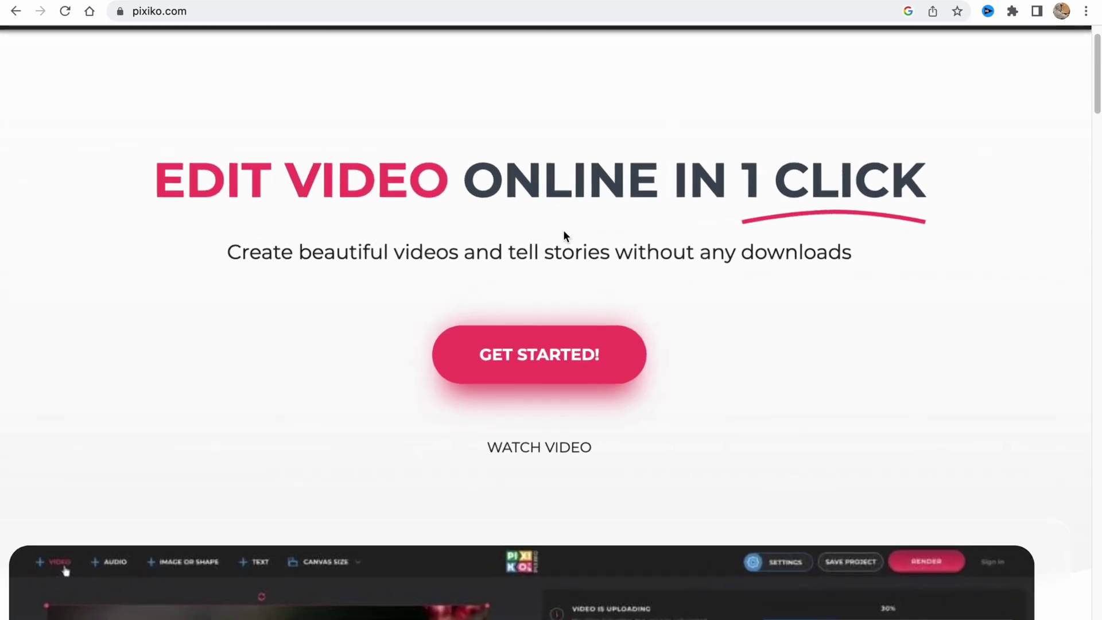
scroll(563, 230, down, 7)
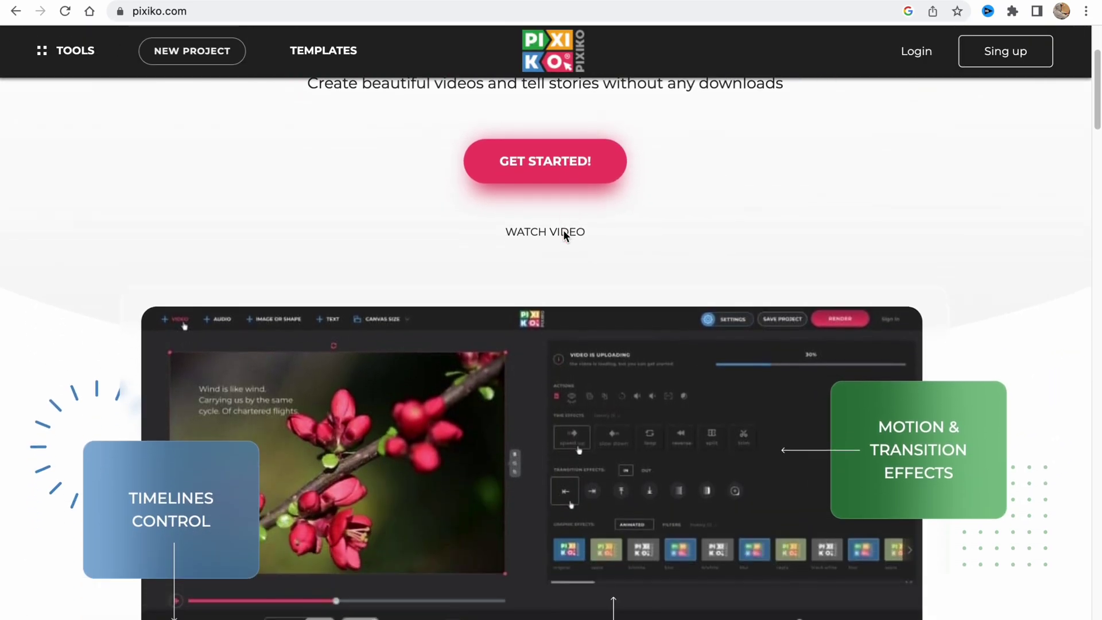
scroll(564, 233, down, 5)
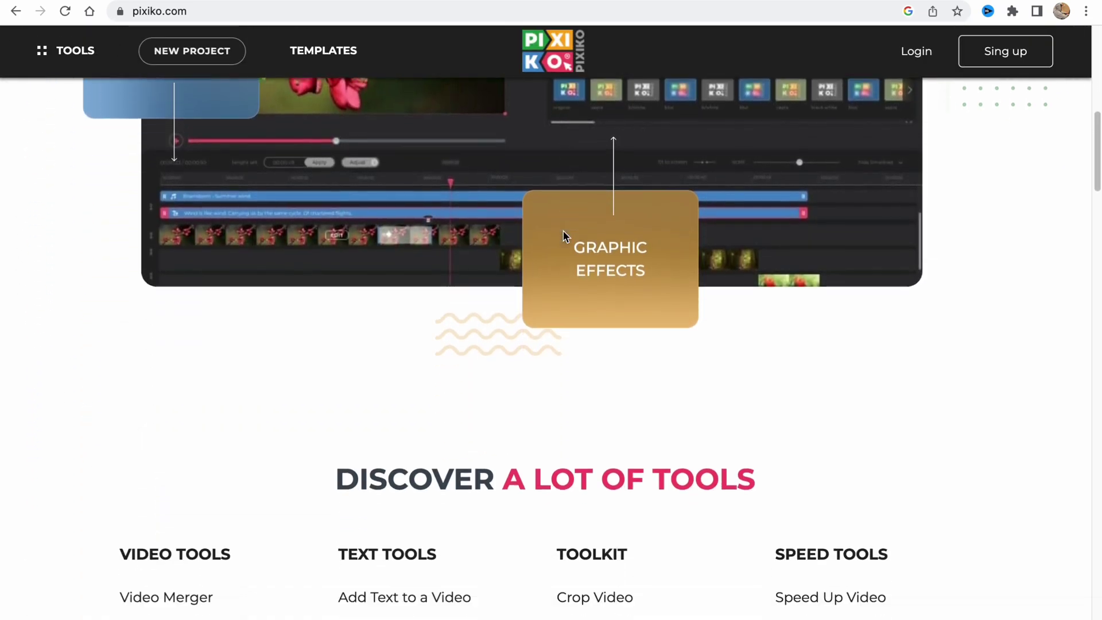
scroll(563, 230, up, 5)
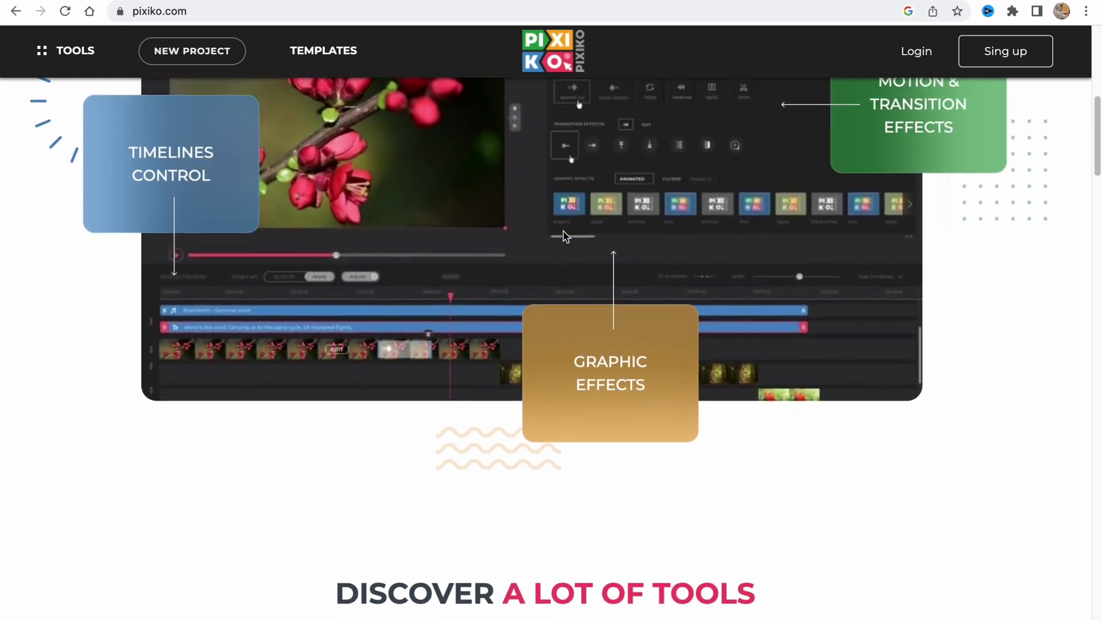
scroll(565, 236, up, 6)
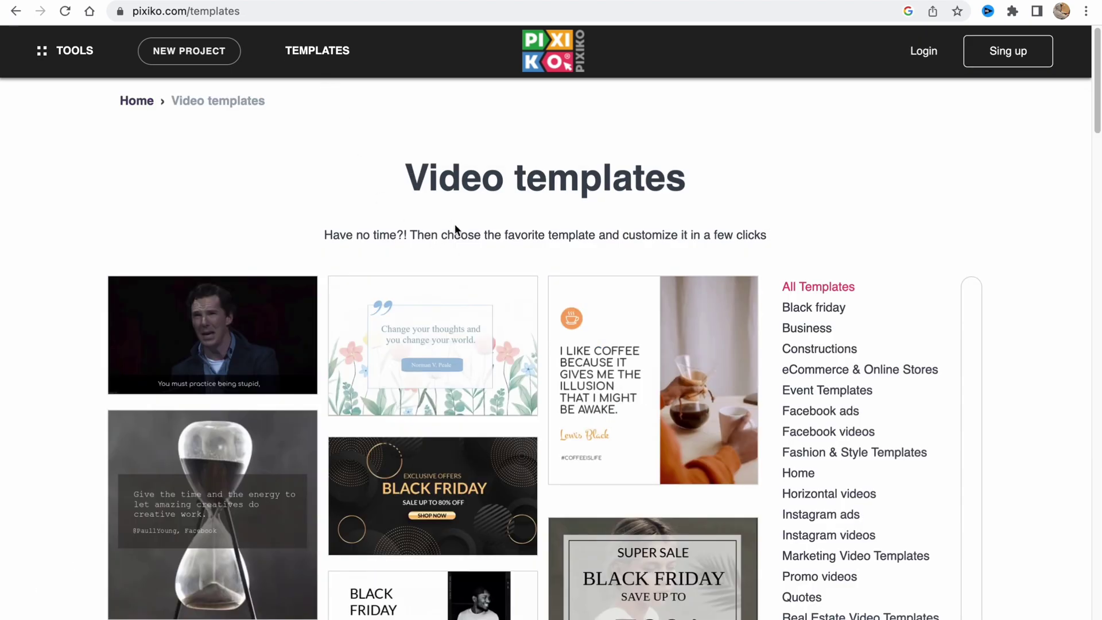
scroll(454, 227, down, 1)
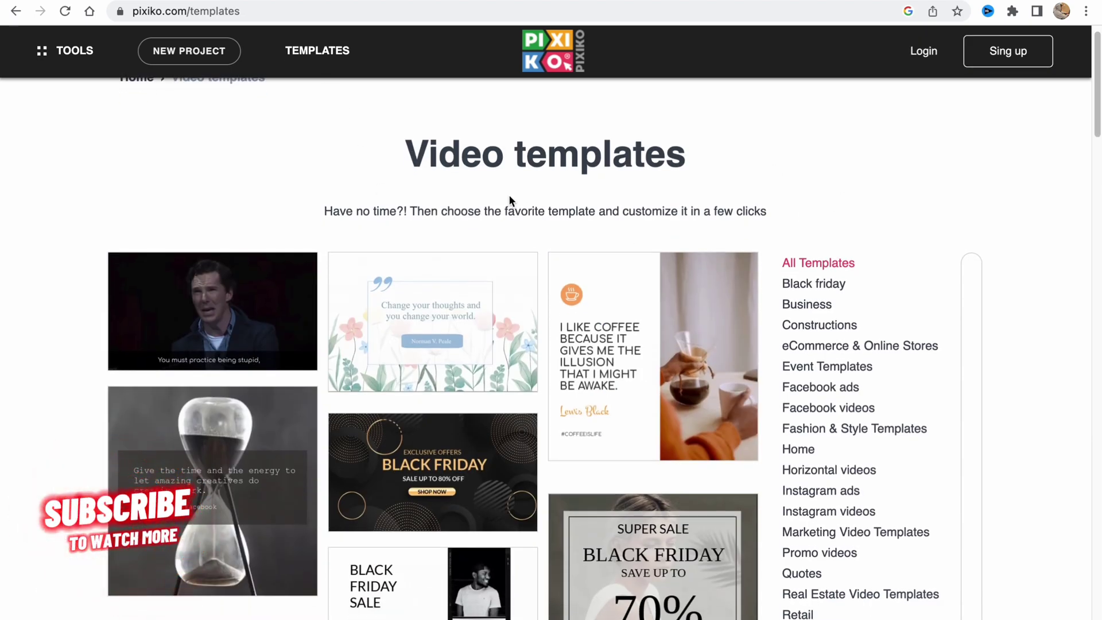
scroll(601, 457, down, 2)
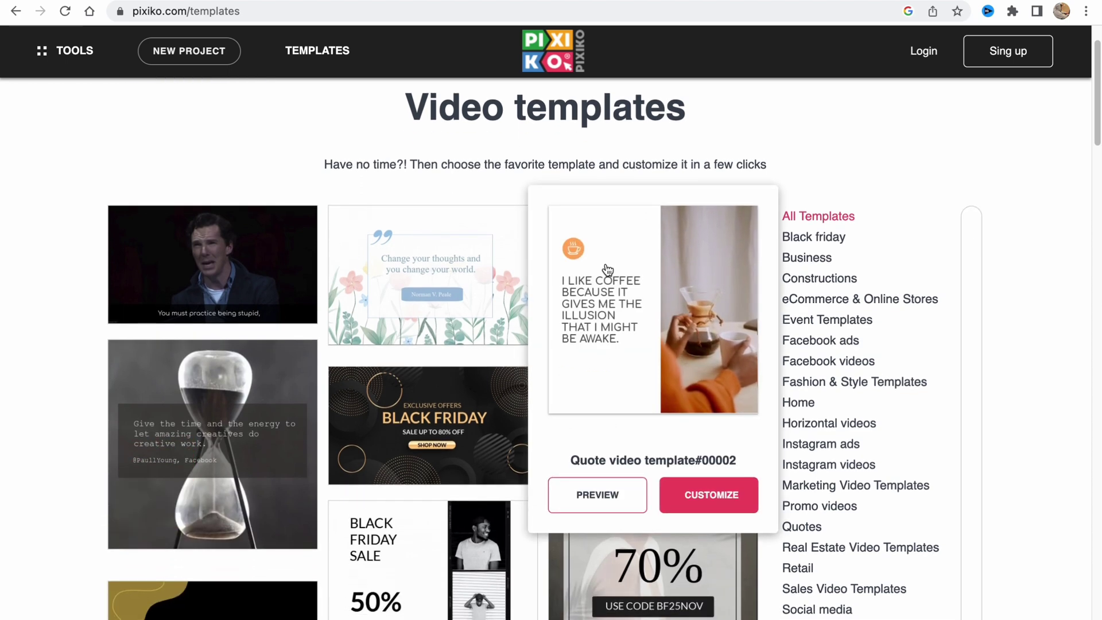
mouse_move(502, 552)
scroll(536, 366, down, 12)
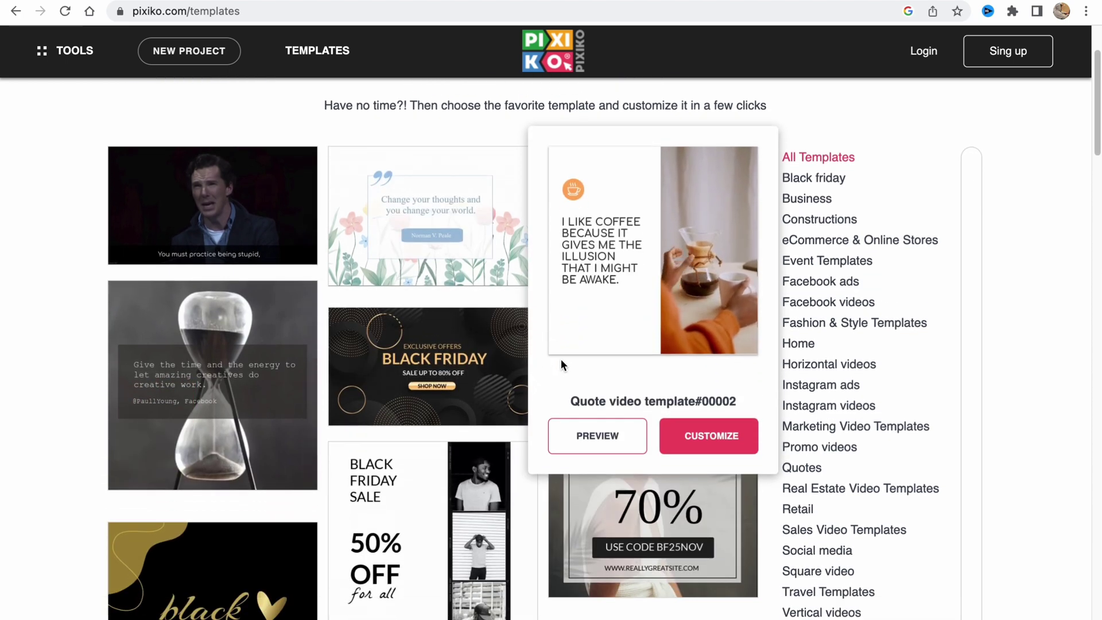
scroll(561, 357, down, 8)
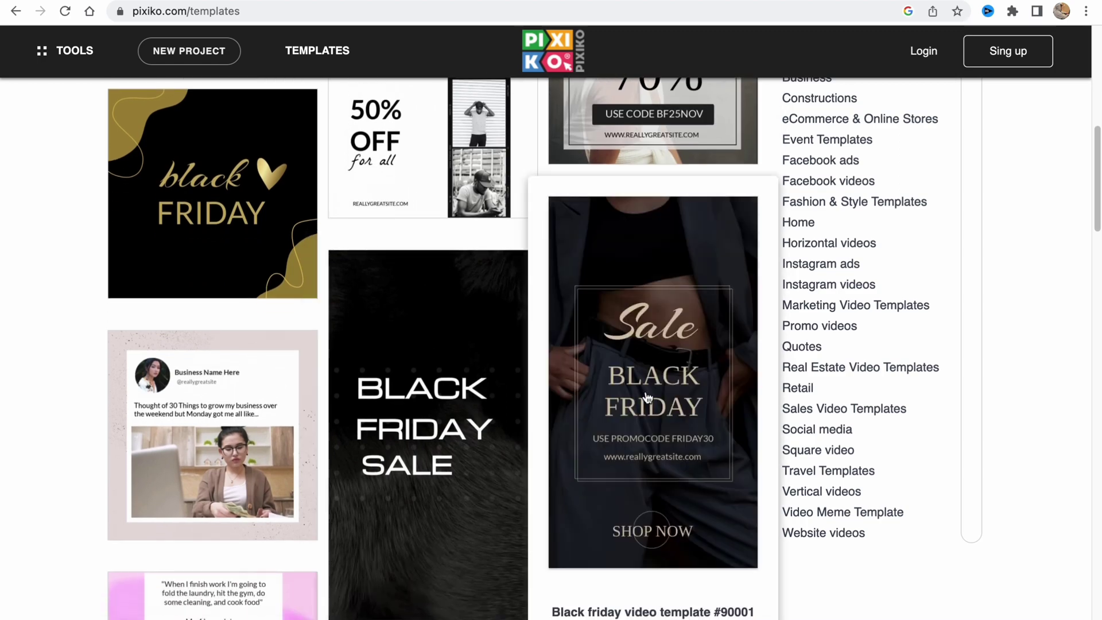
scroll(891, 253, up, 10)
scroll(885, 259, up, 9)
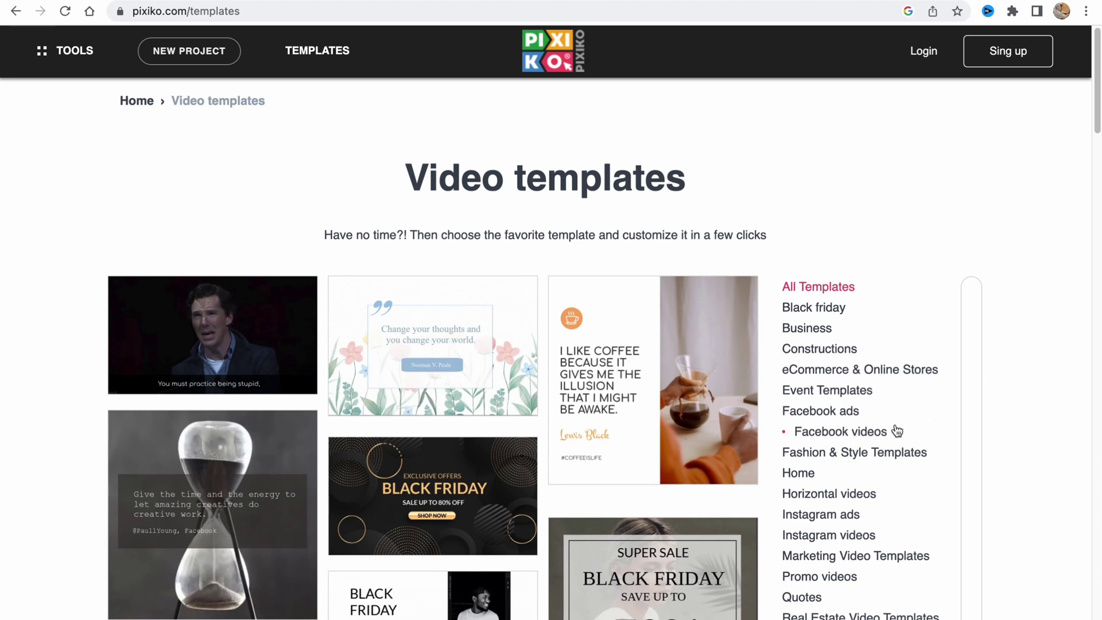
scroll(892, 449, down, 1)
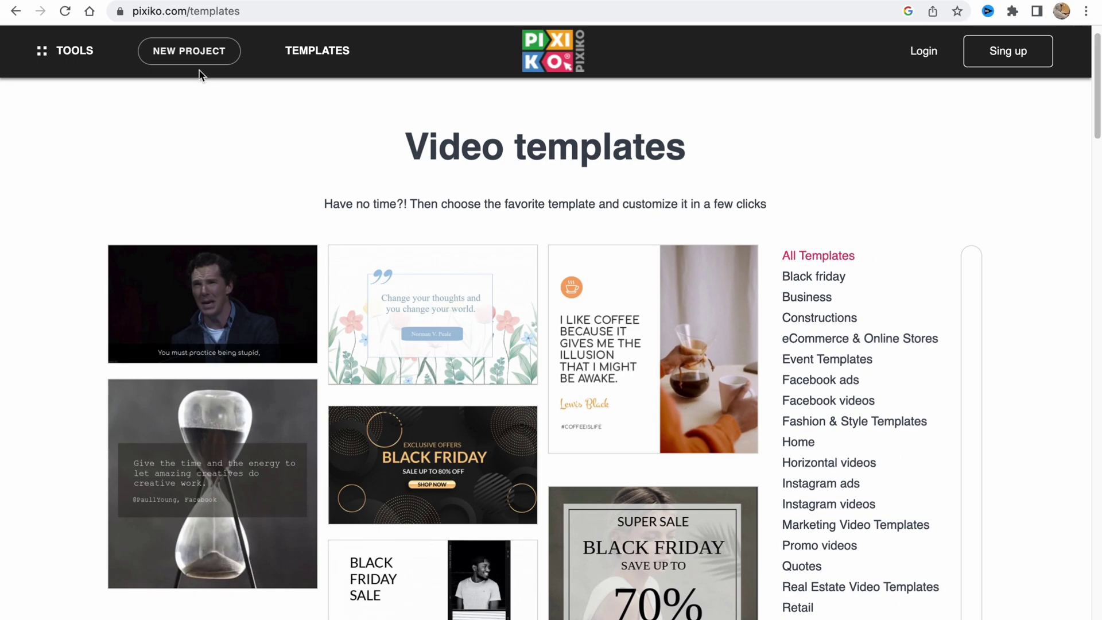
scroll(231, 78, down, 15)
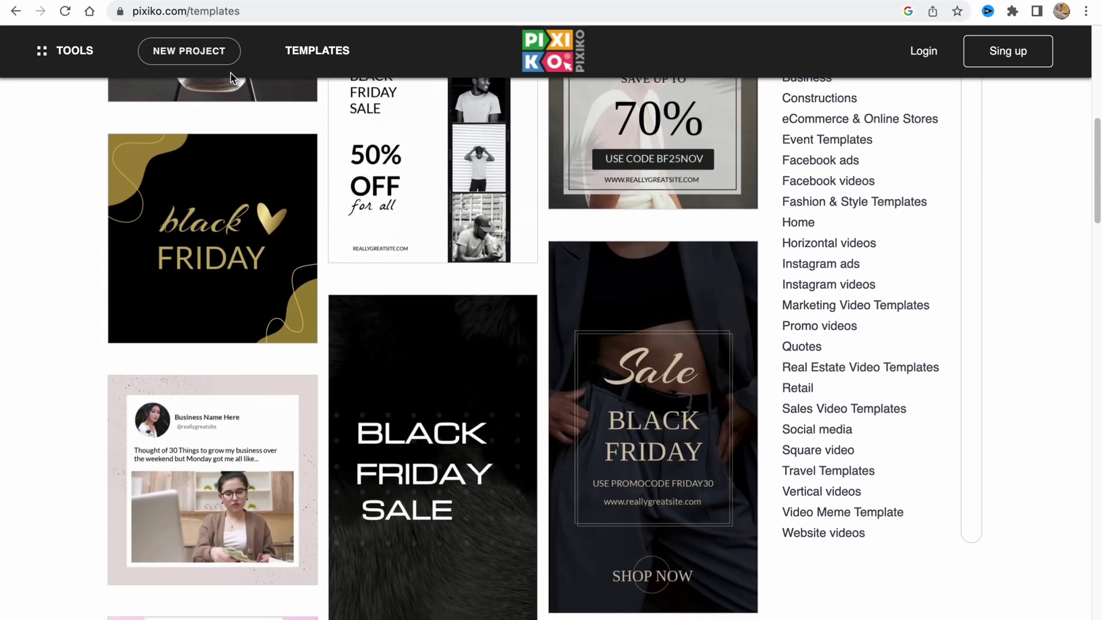
scroll(232, 77, down, 10)
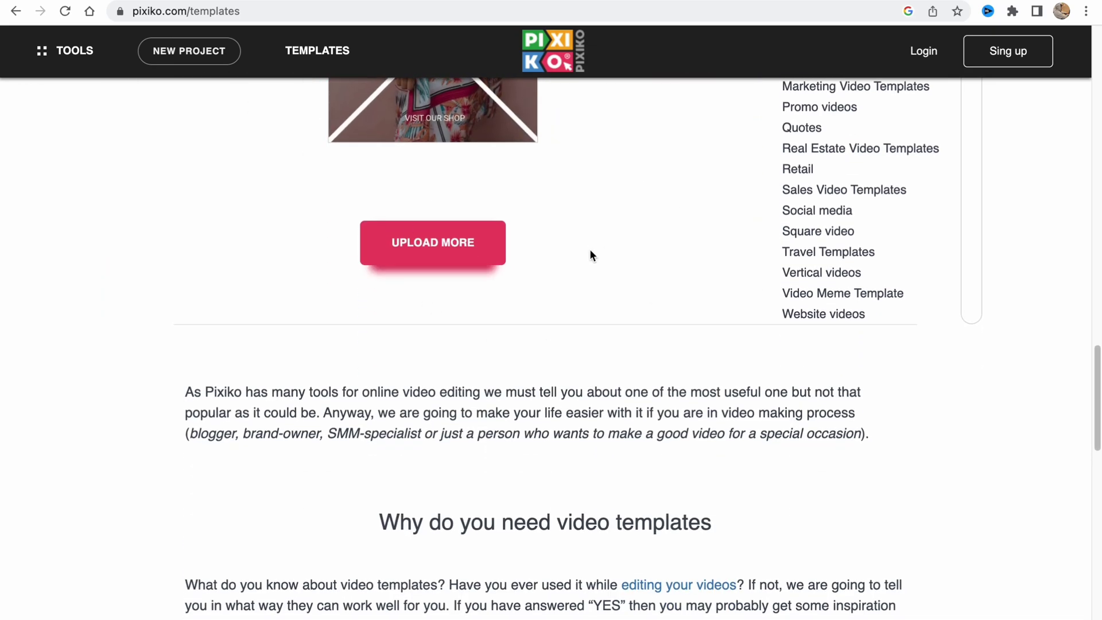
scroll(593, 255, up, 20)
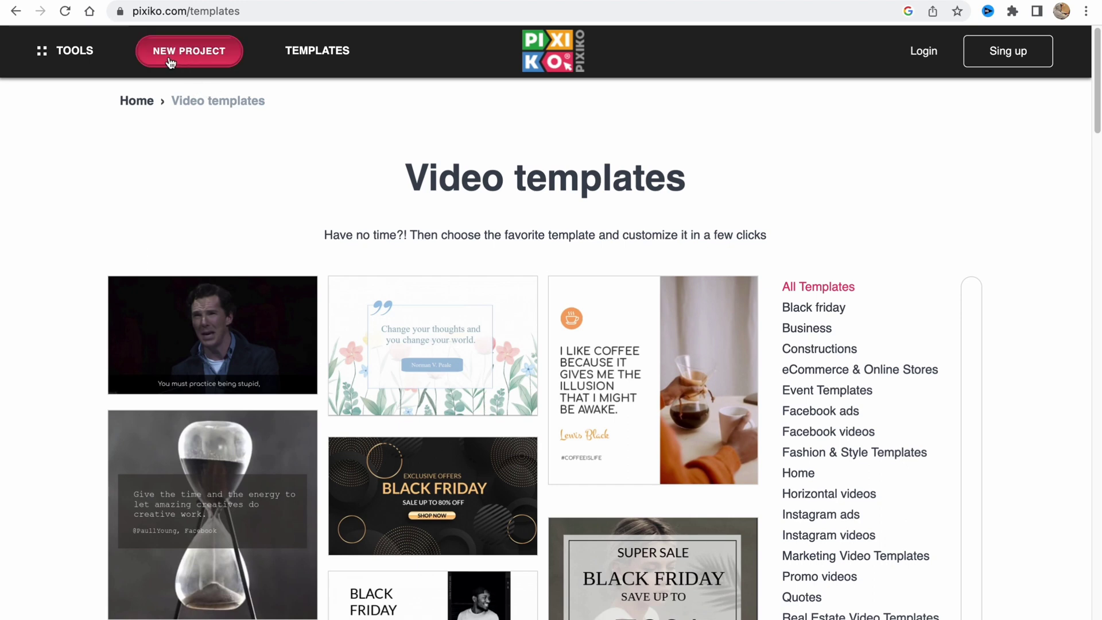
Start a new project and browse to the Desktop in the upload file dialog.
click(186, 58)
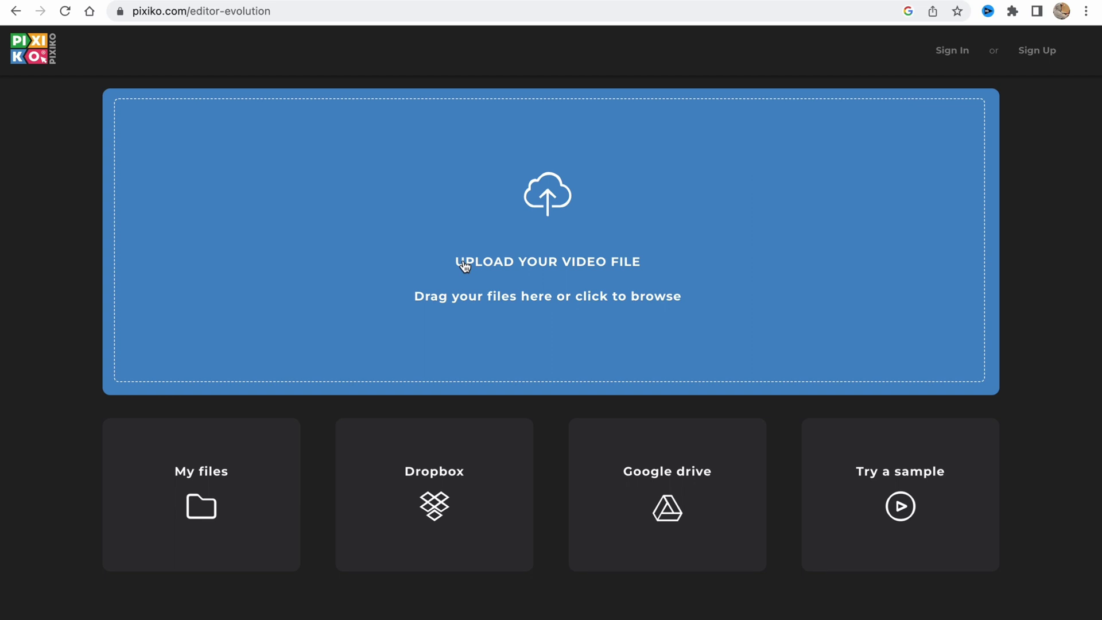
click(583, 245)
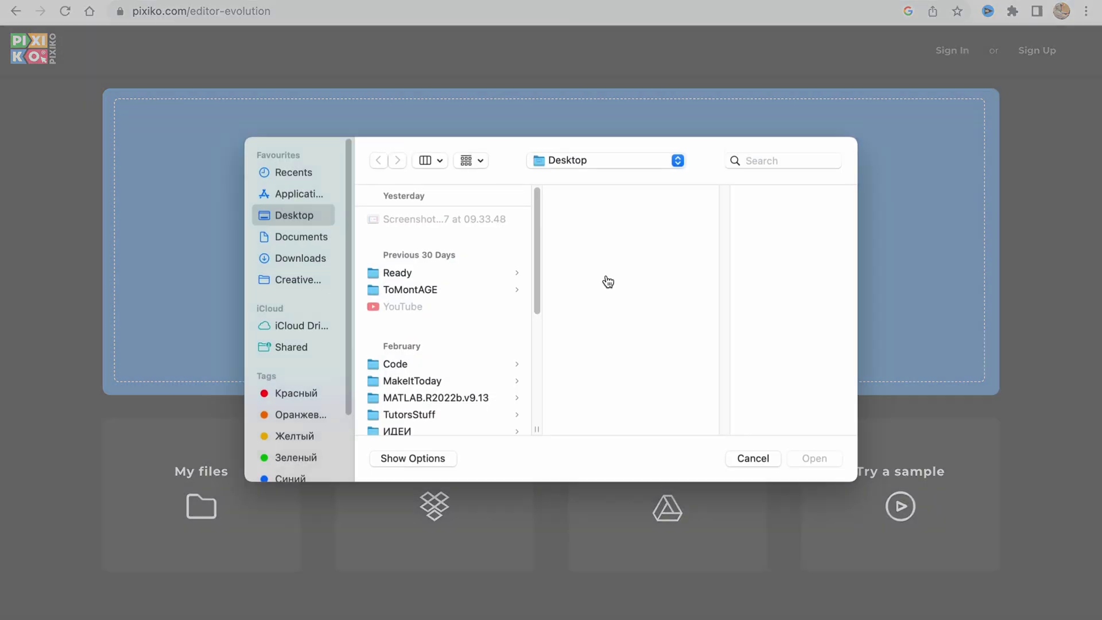
click(291, 260)
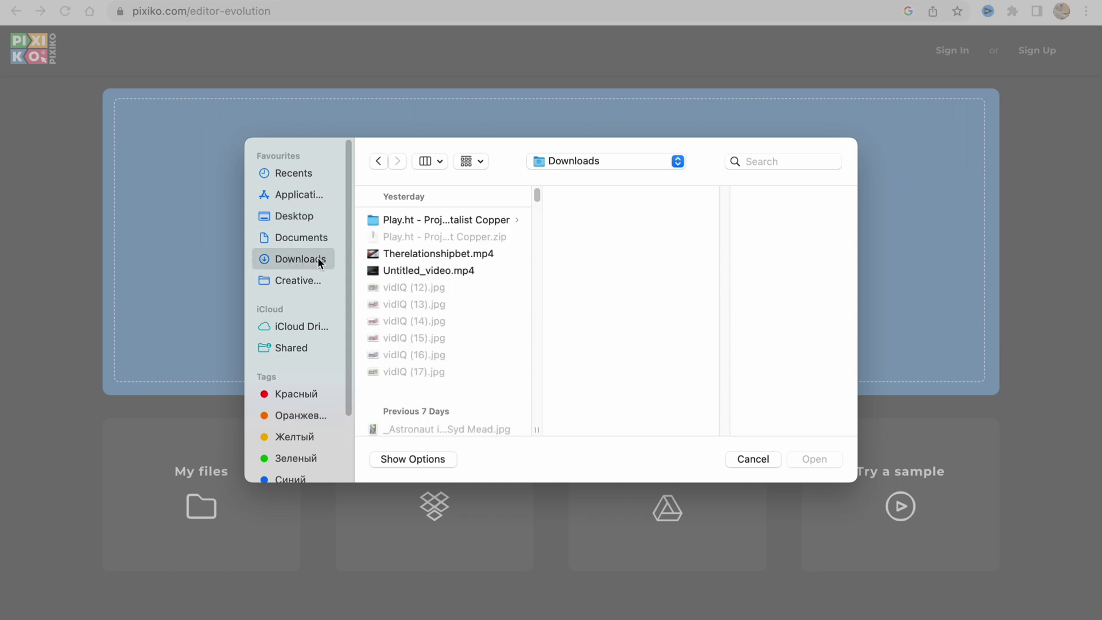
click(305, 217)
Select the rain and nature-sound January .mp4 videos and upload both.
scroll(521, 318, down, 10)
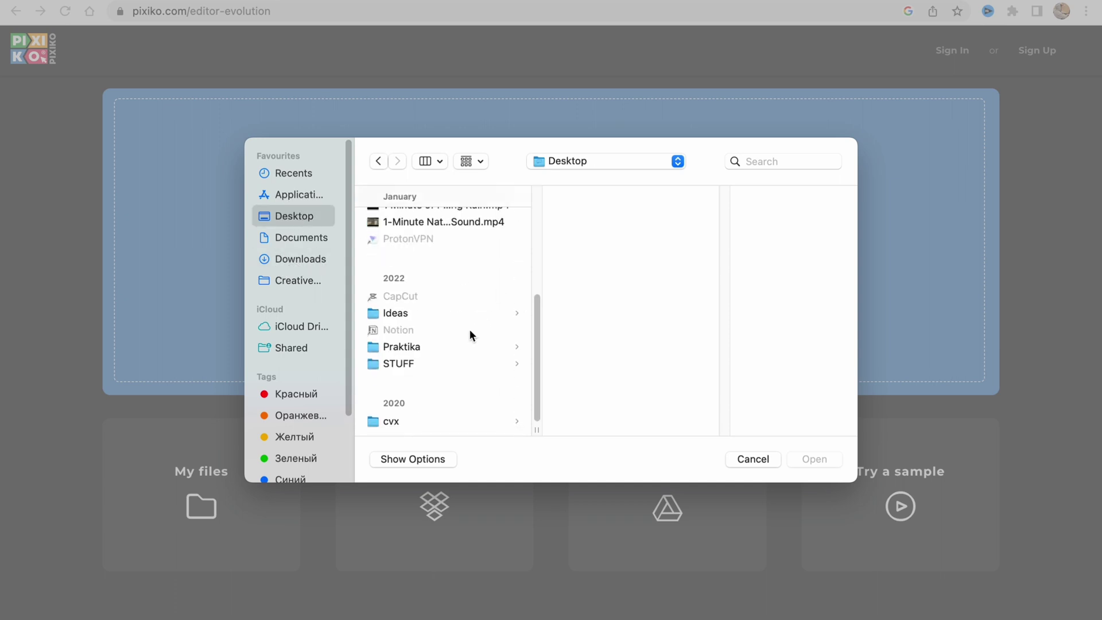
scroll(457, 336, up, 2)
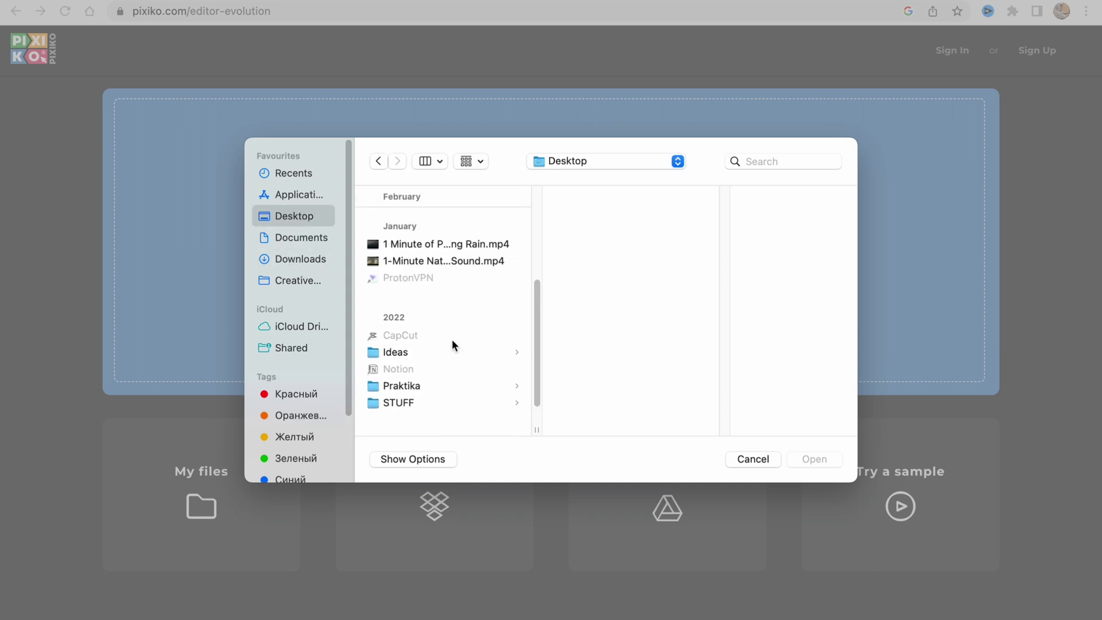
scroll(453, 340, up, 2)
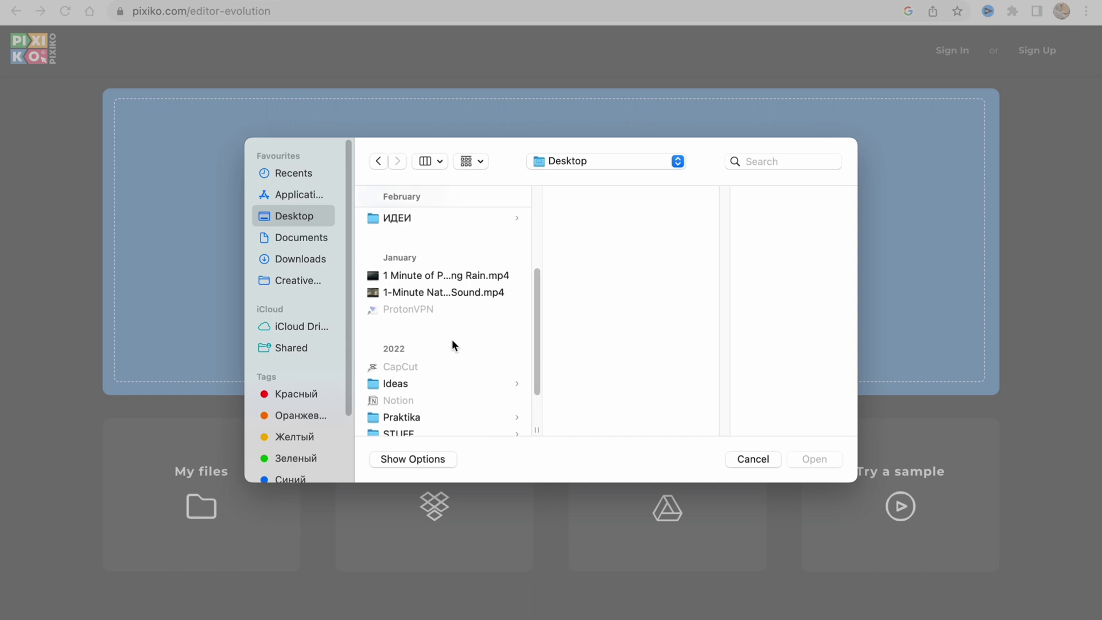
click(433, 277)
shift+click(487, 294)
click(830, 460)
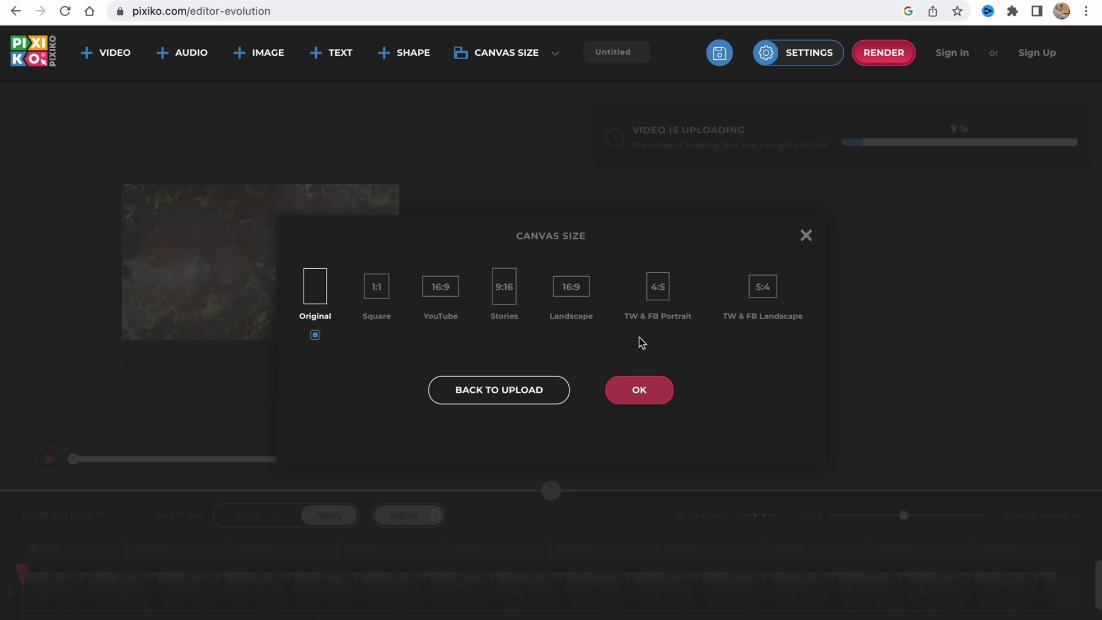
Set the project canvas size to YouTube 16:9.
click(443, 294)
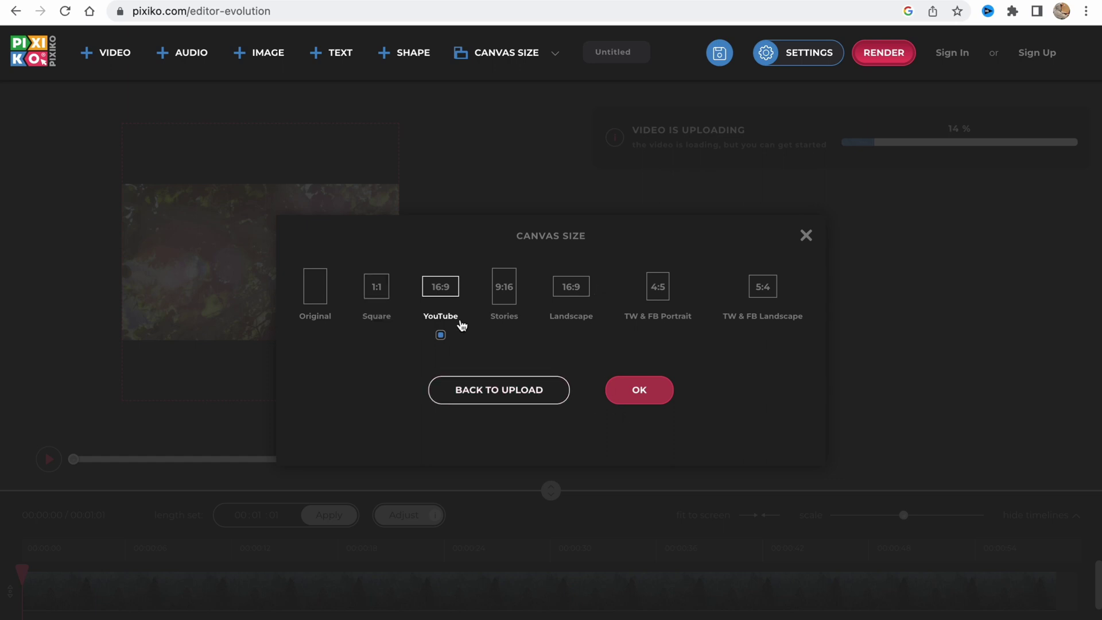
click(640, 390)
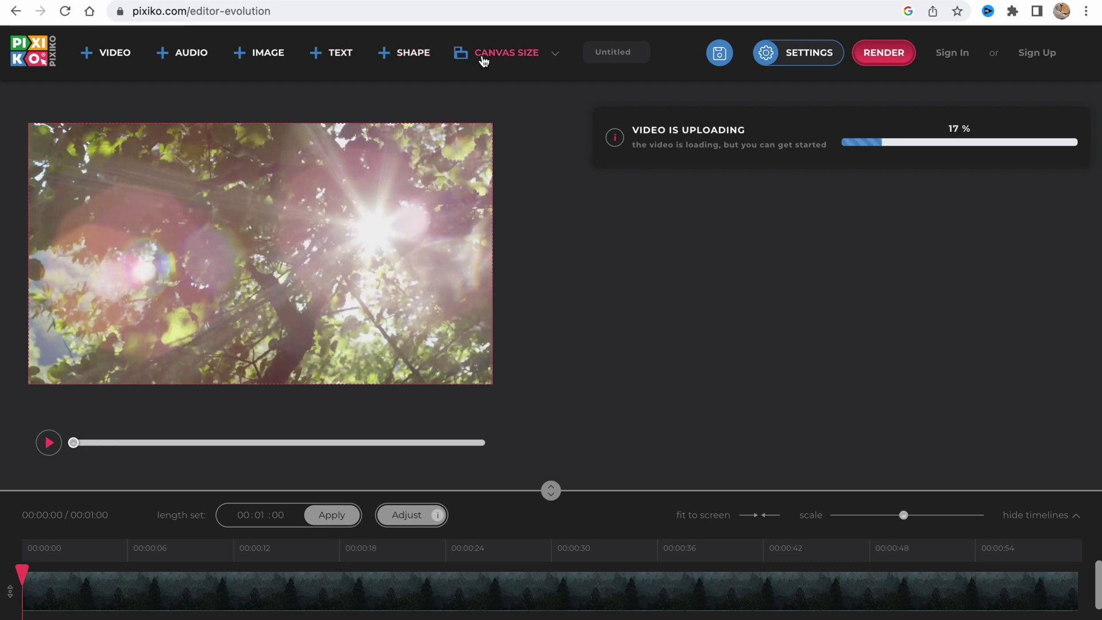
Glance at the canvas size presets while the video uploads.
click(544, 57)
click(544, 57)
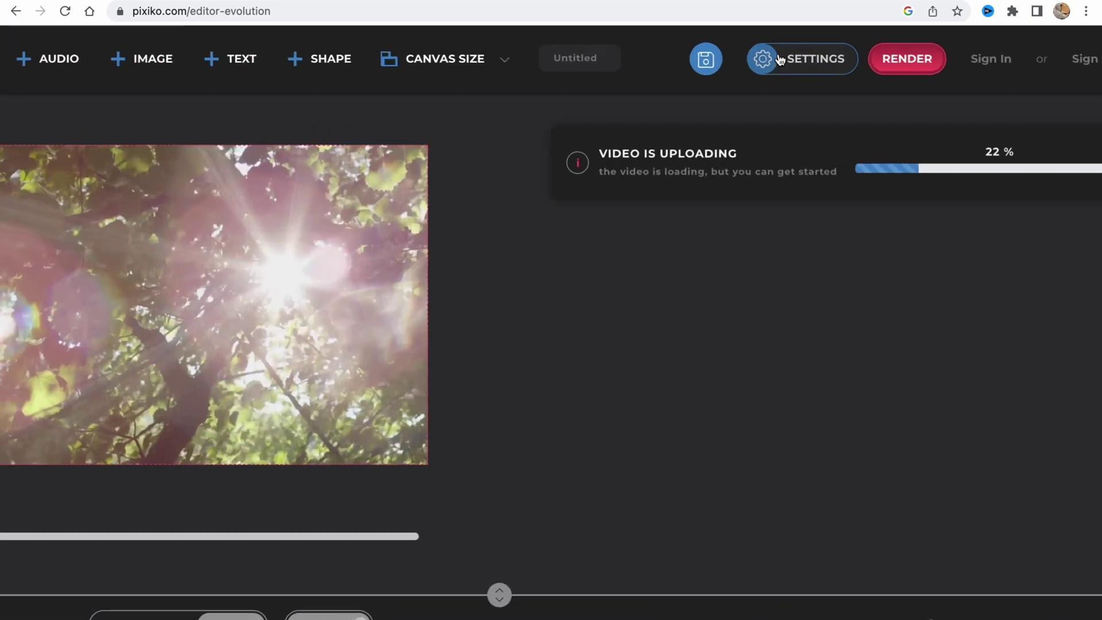
scroll(779, 59, right, 3)
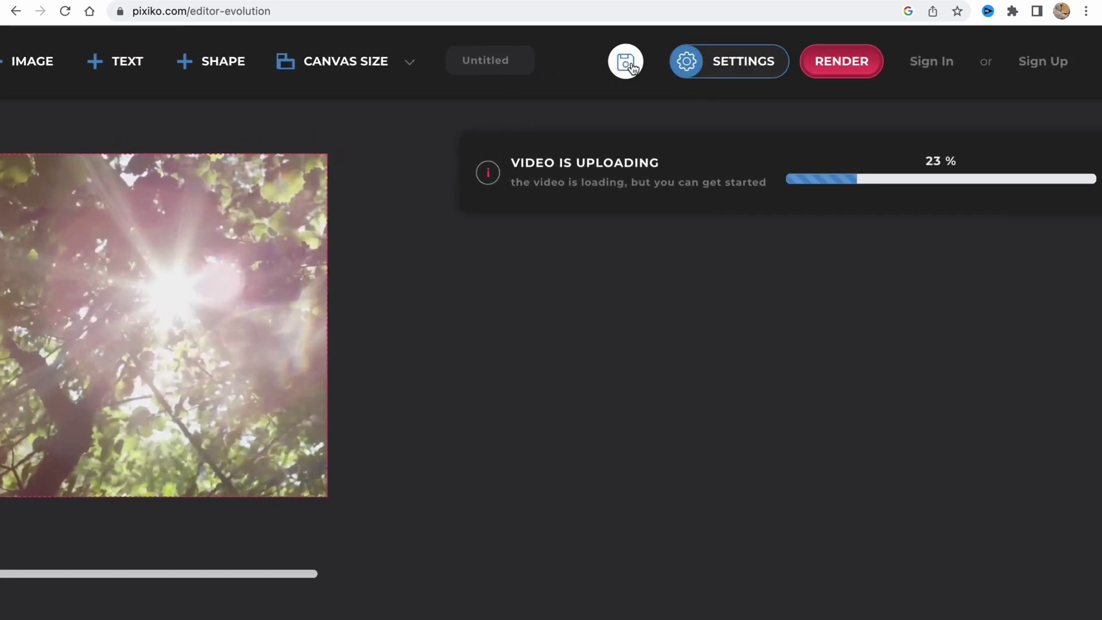
Review the project duration and canvas colour settings until the one-minute clip finishes uploading.
click(705, 68)
scroll(690, 72, down, 3)
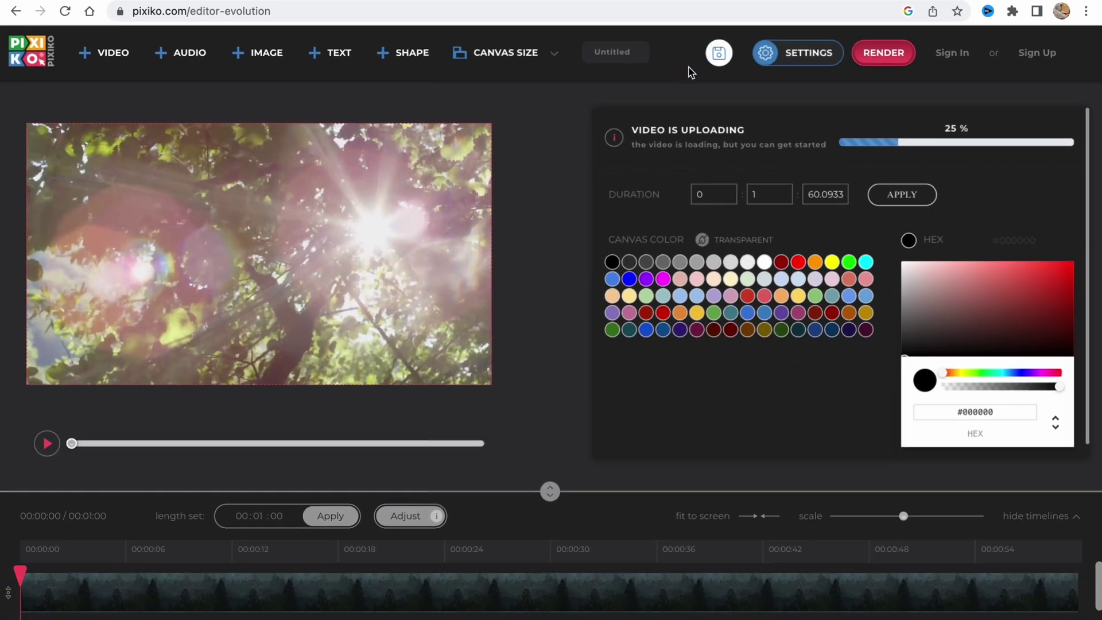
click(764, 65)
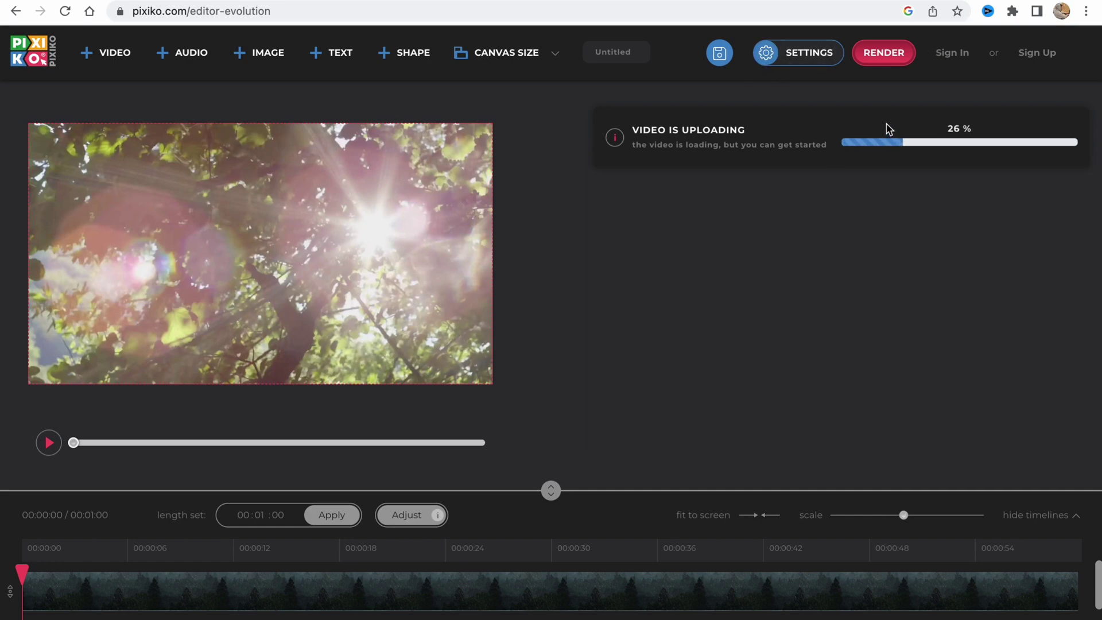
scroll(889, 128, up, 5)
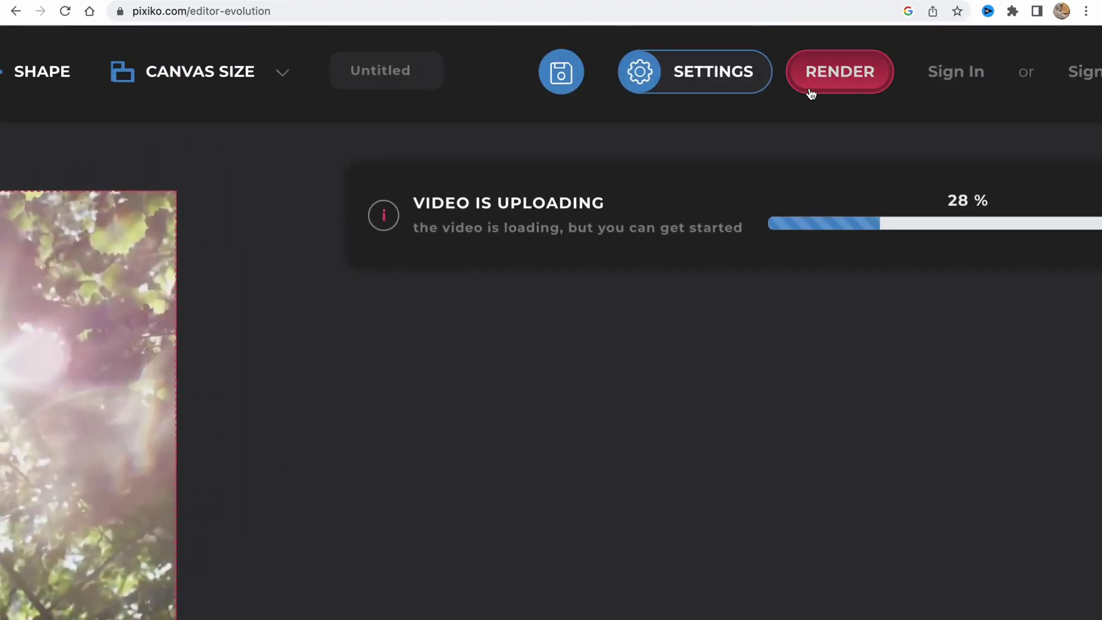
scroll(861, 98, down, 5)
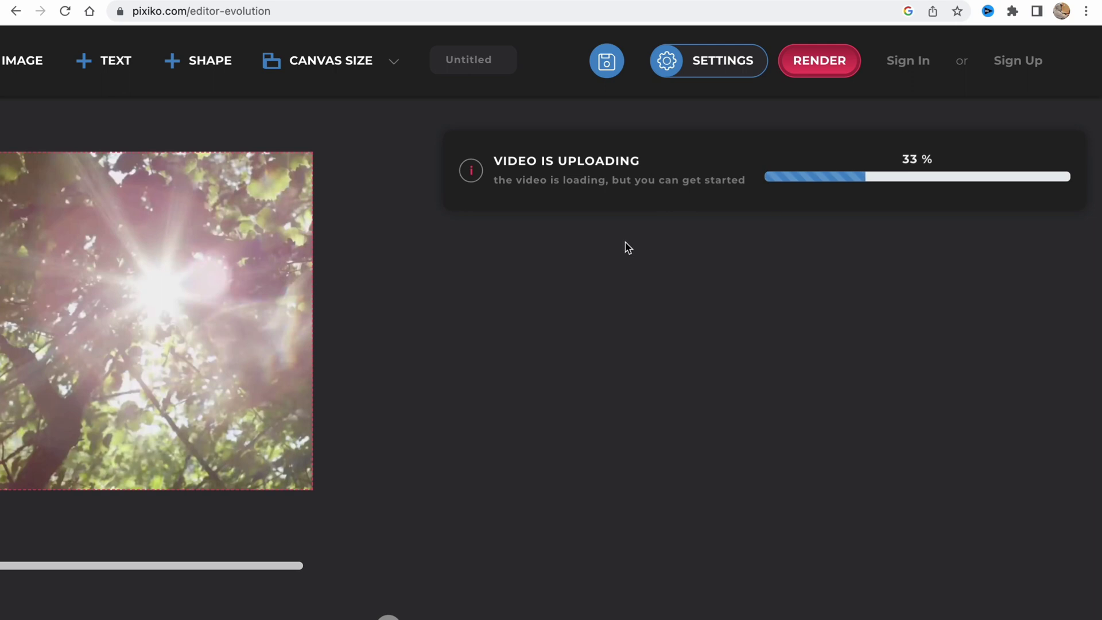
scroll(628, 248, down, 5)
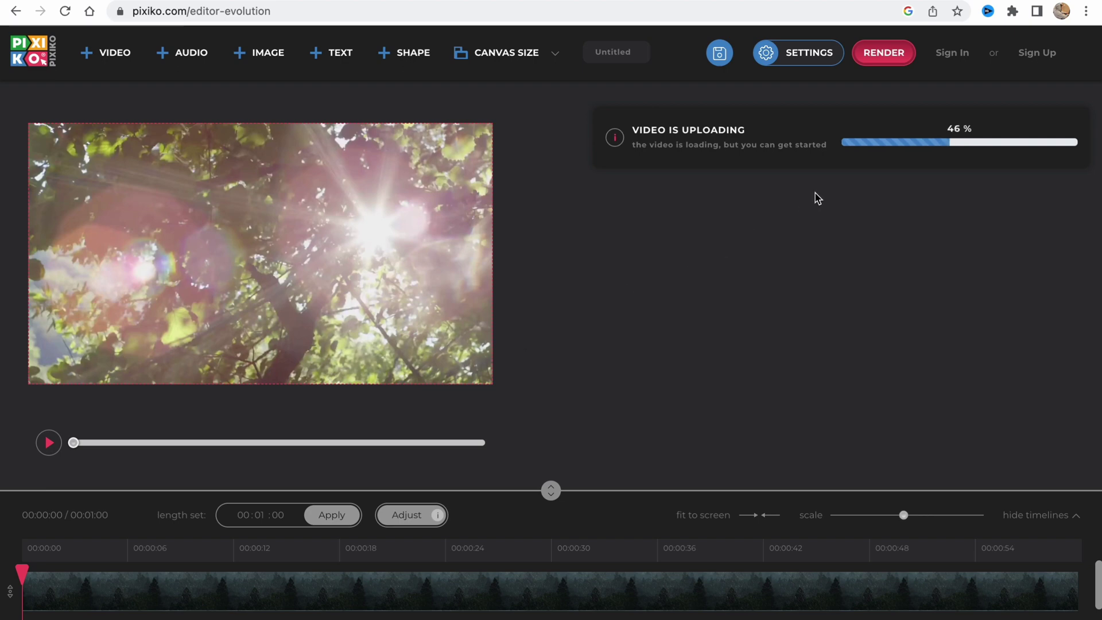
scroll(815, 193, up, 5)
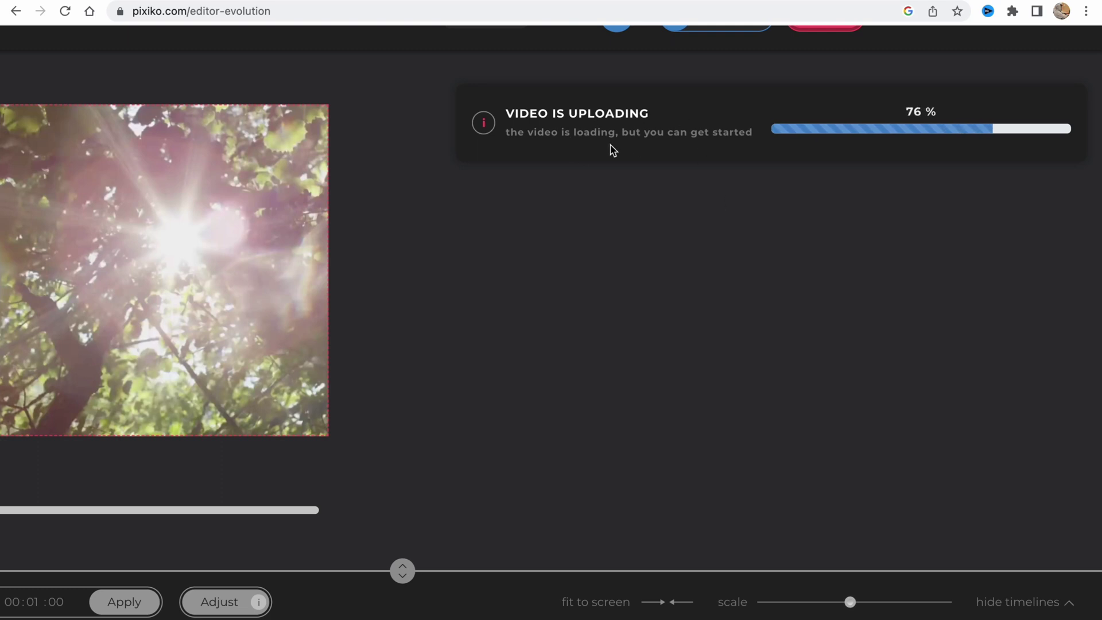
scroll(654, 287, down, 2)
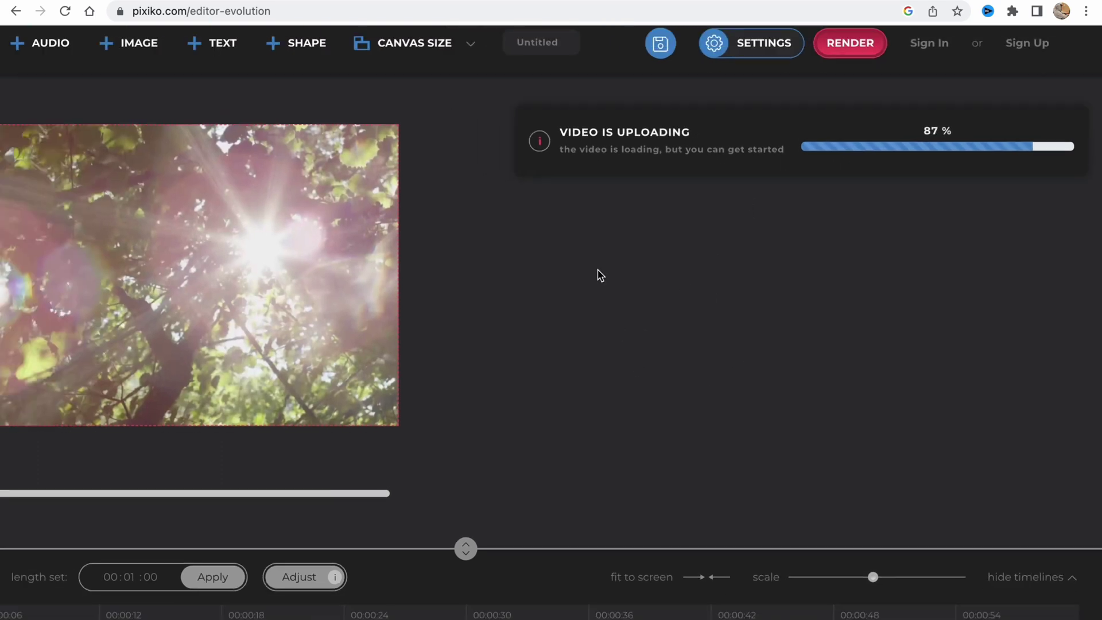
scroll(595, 276, down, 2)
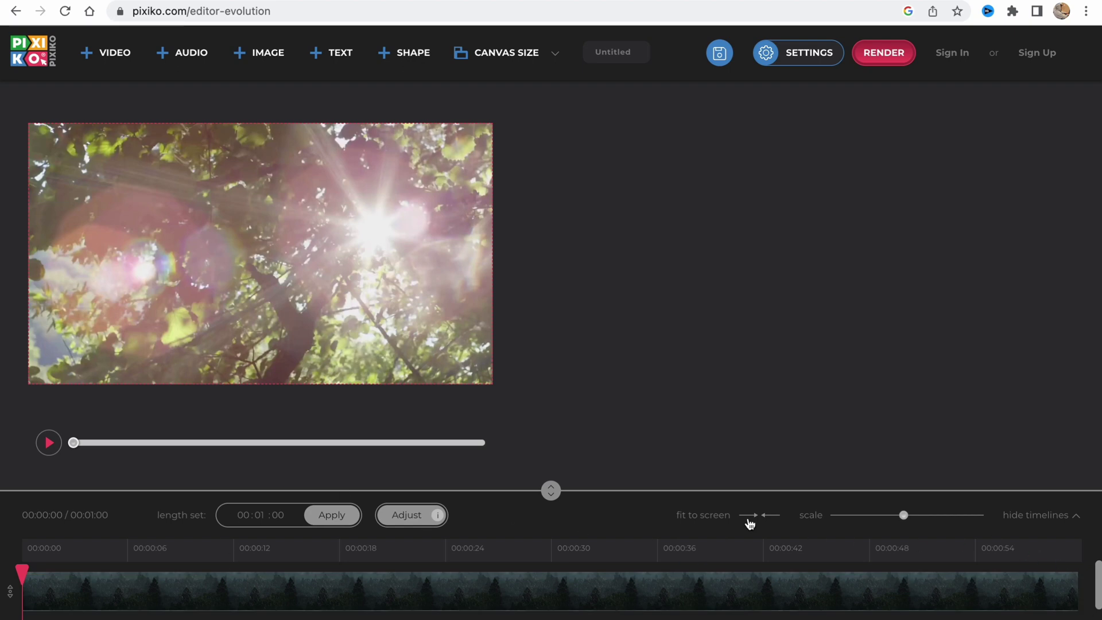
Select the clip, browse the Graphic Effects thumbnails, and move the preview to about 22 seconds.
click(262, 588)
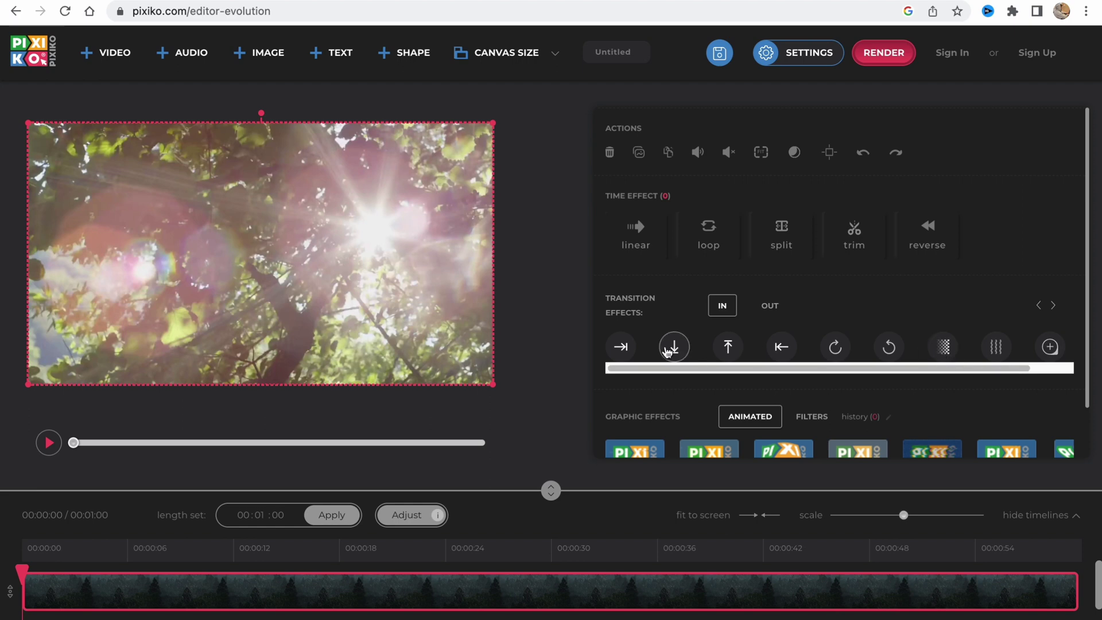
scroll(749, 376, down, 2)
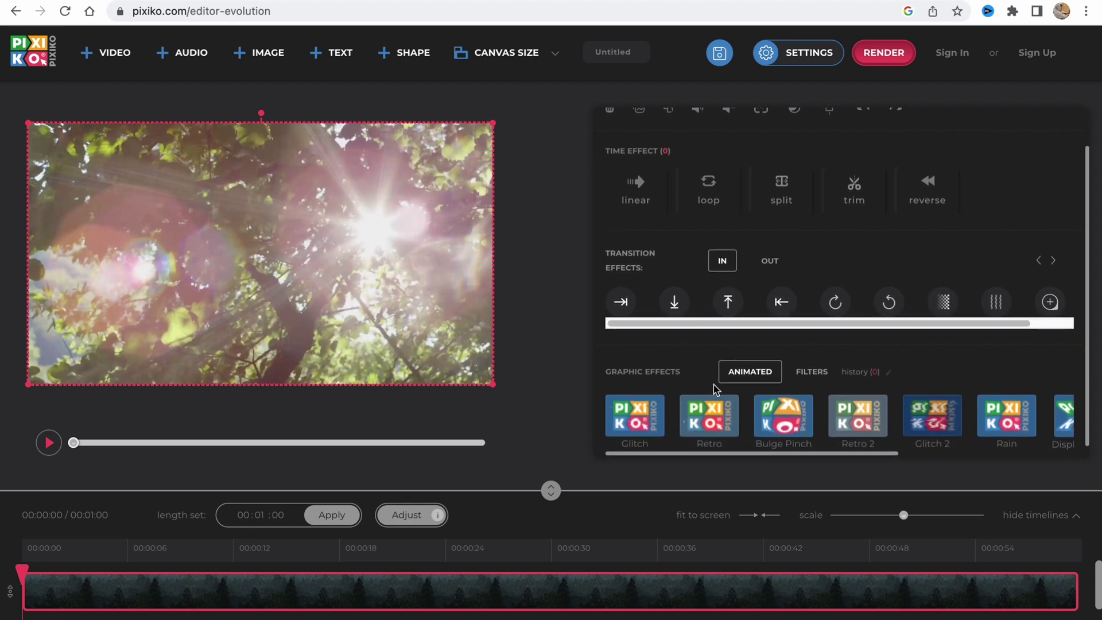
scroll(649, 411, down, 1)
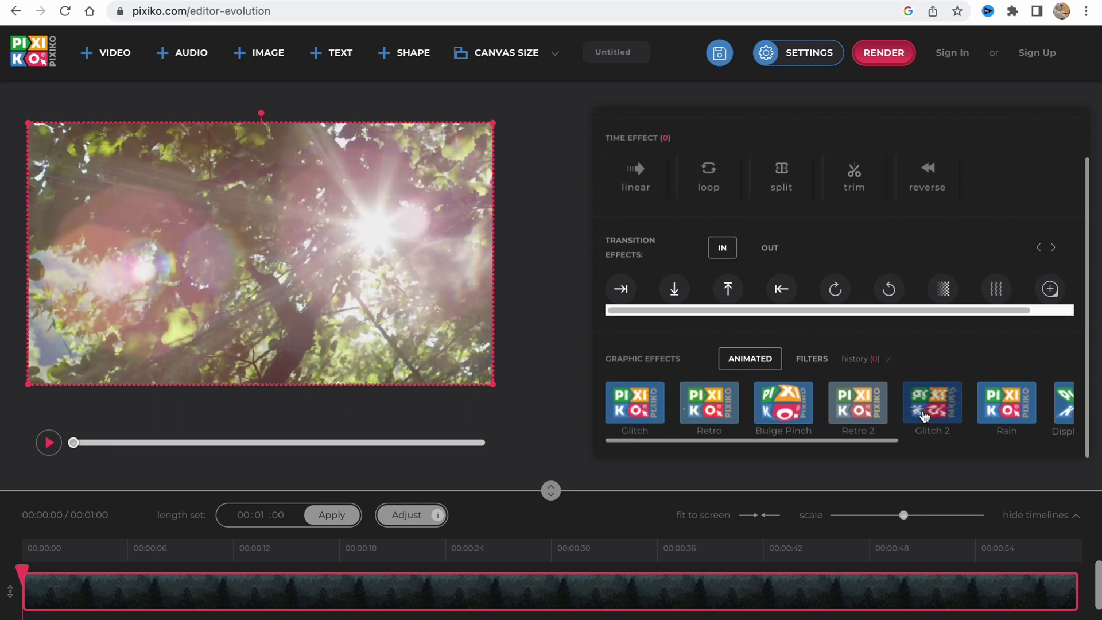
drag(856, 444, 651, 429)
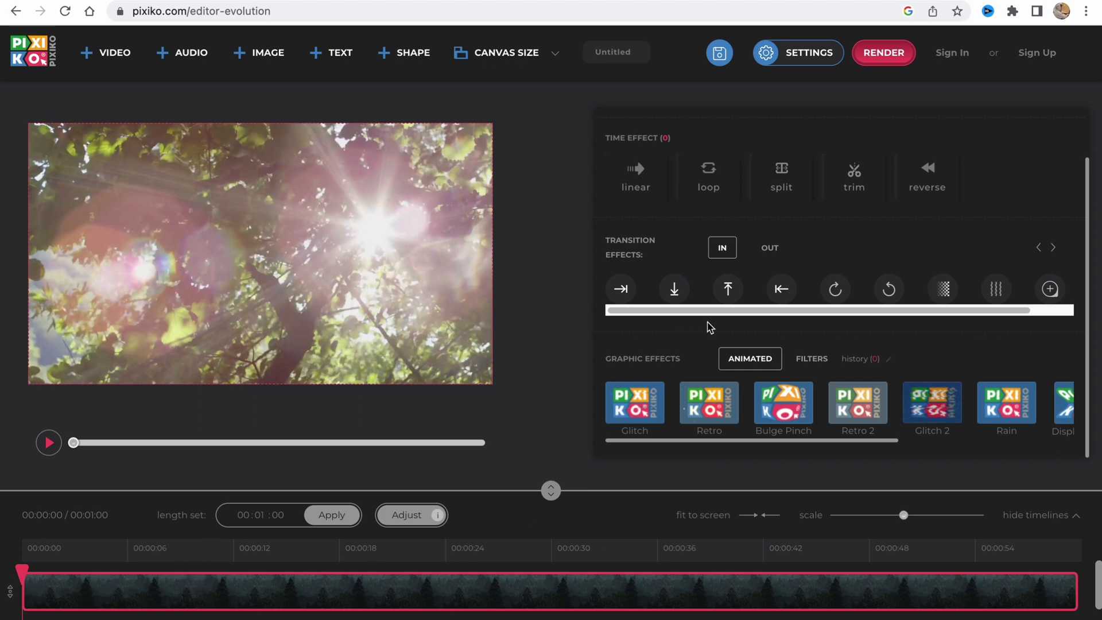
scroll(712, 330, up, 1)
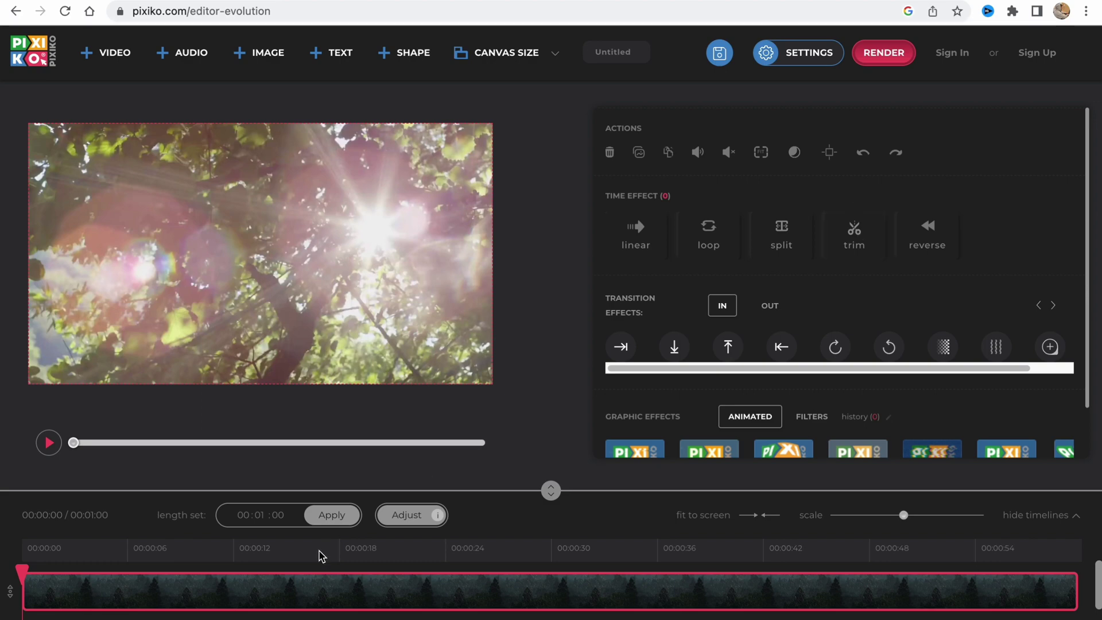
Add a trim time effect covering the clip's full range.
drag(25, 579, 374, 557)
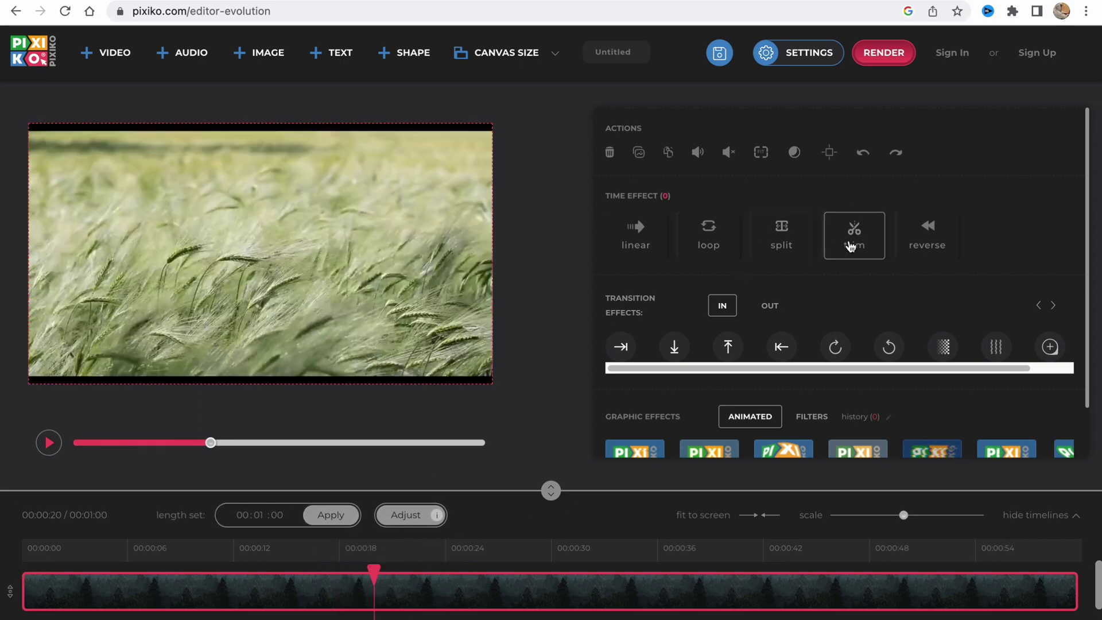
click(849, 240)
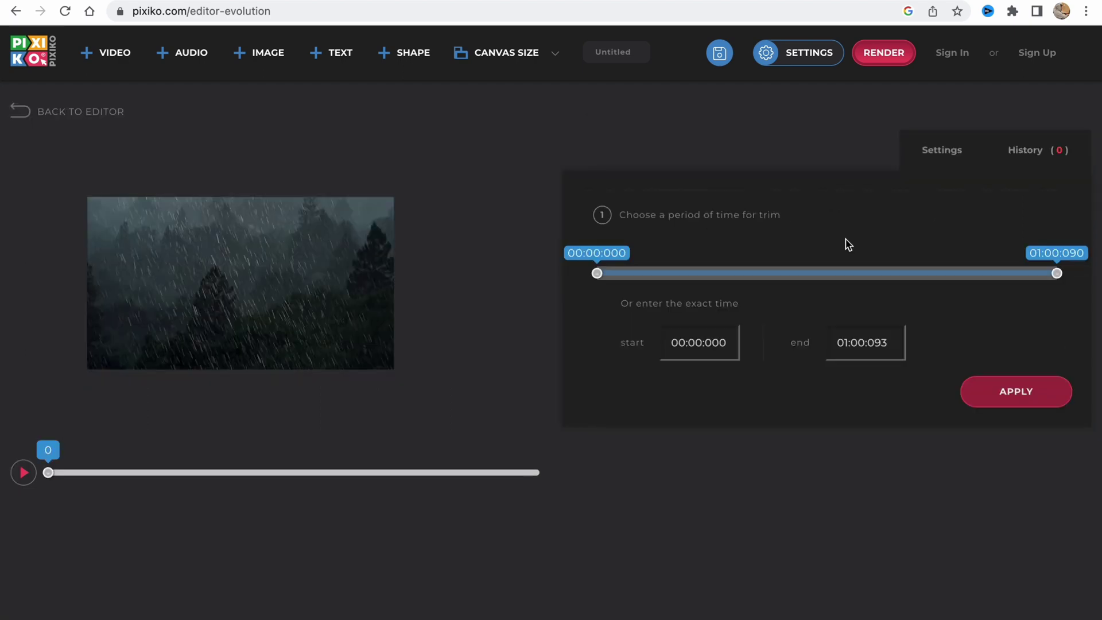
mouse_move(596, 273)
mouse_down()
mouse_move(664, 274)
mouse_move(580, 270)
mouse_up()
Mark a cut-off period from 00:00:000 to 00:15:120 at the clip's start.
click(1037, 396)
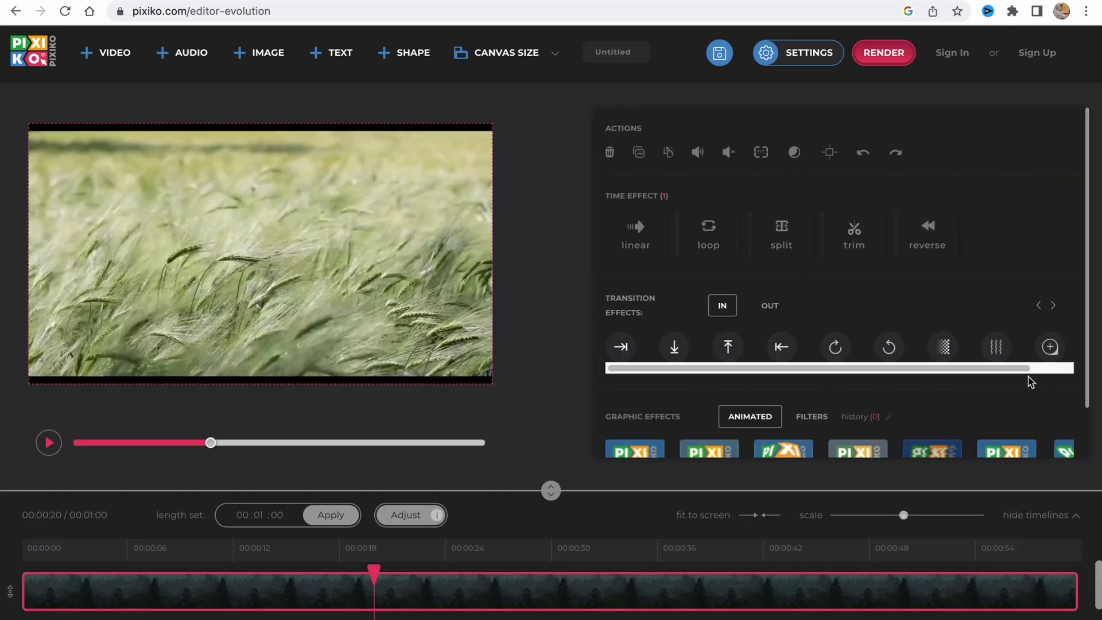
click(782, 237)
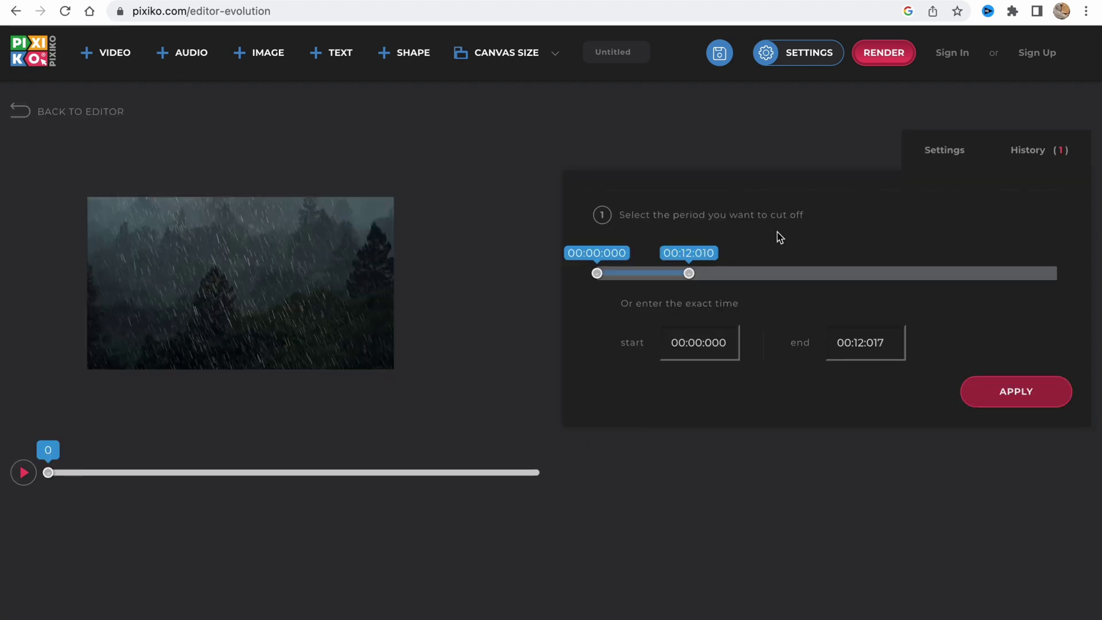
mouse_move(700, 269)
mouse_down()
mouse_move(825, 276)
mouse_move(714, 275)
mouse_up()
click(598, 274)
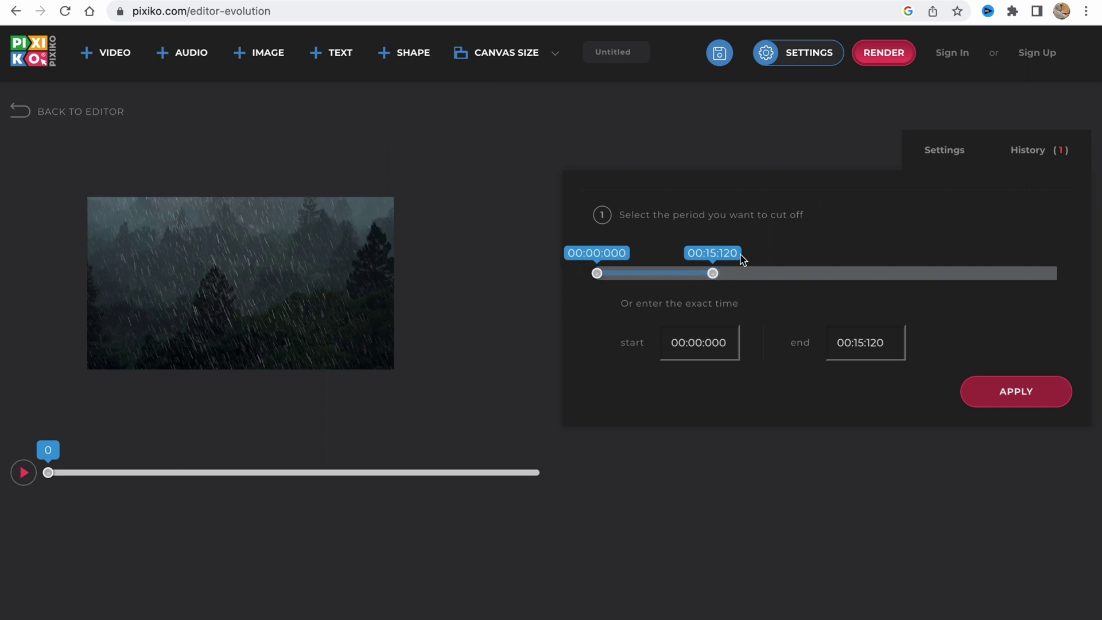
Apply the 15-second cut and preview other points in the clip.
click(992, 402)
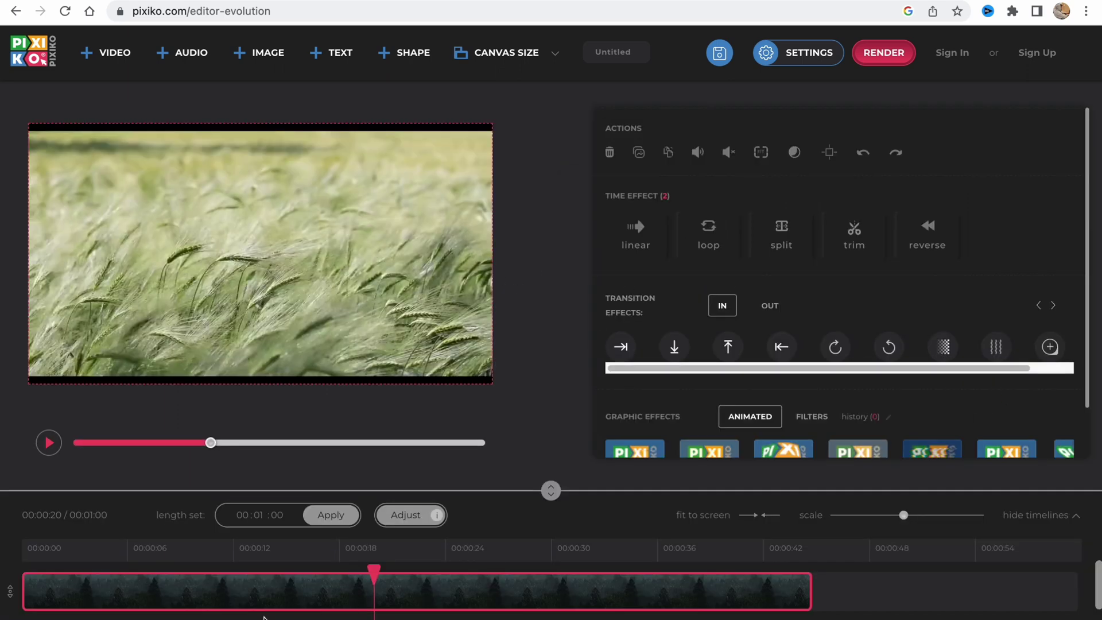
drag(314, 606, 176, 566)
drag(406, 580, 283, 569)
Mute the clip and lower its volume slightly, then check the time-effect history.
click(730, 161)
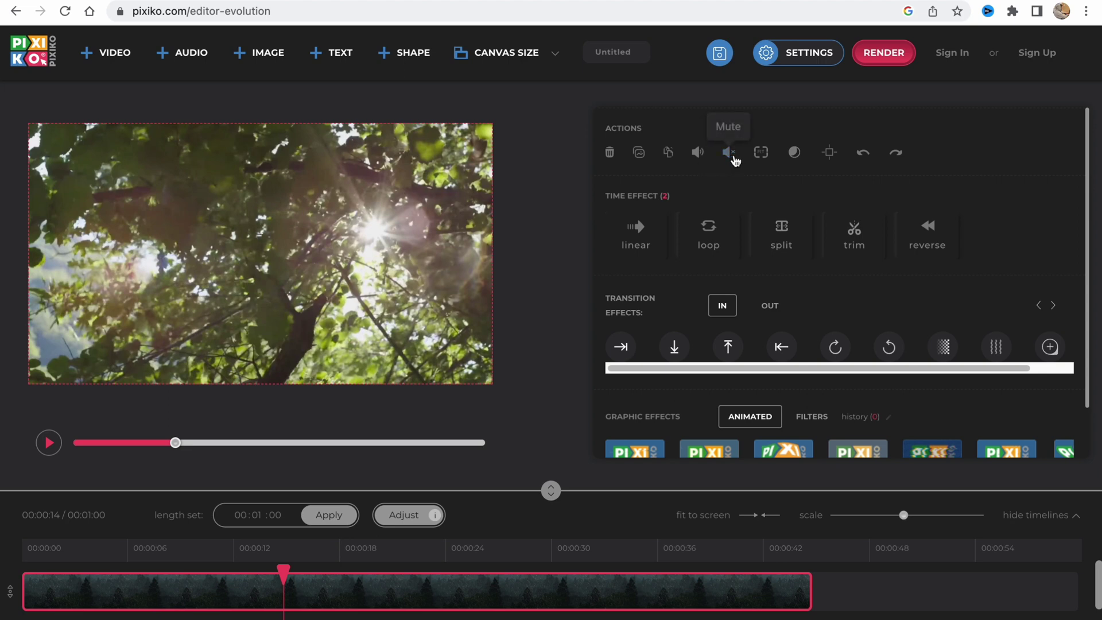
click(700, 155)
drag(737, 183, 729, 178)
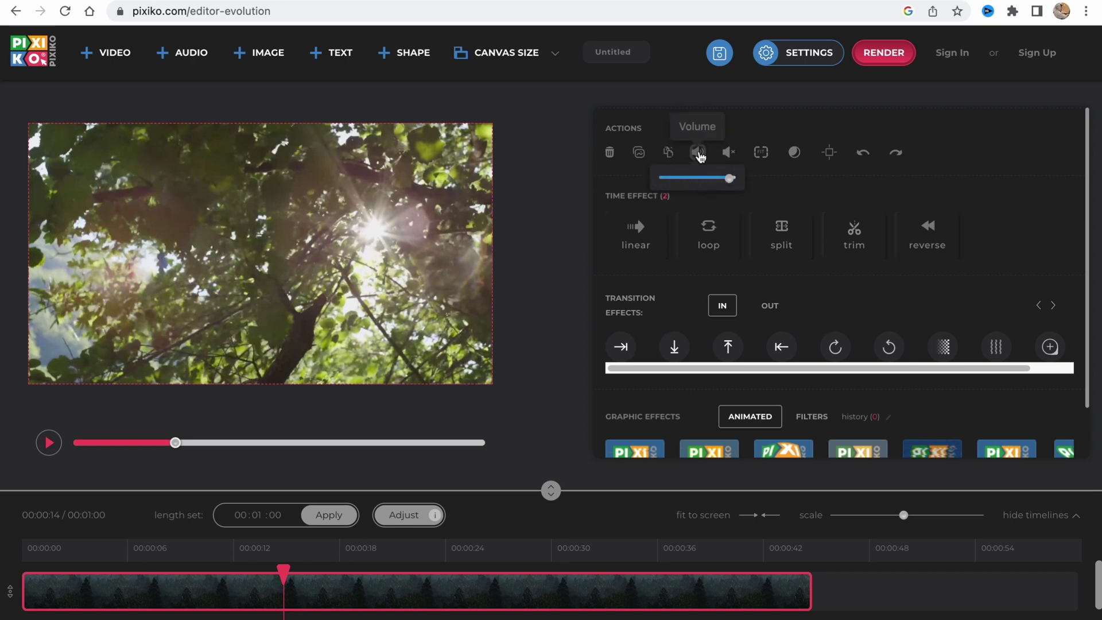
click(664, 196)
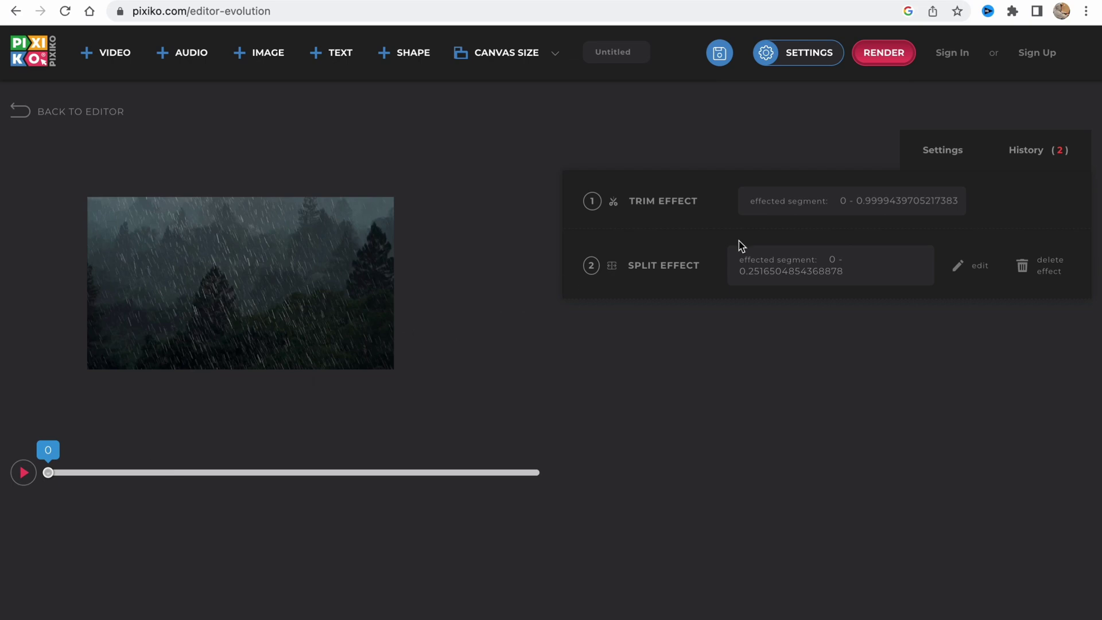
Reverse the clip across its full 00:00:000 to 00:44:950 range.
click(30, 115)
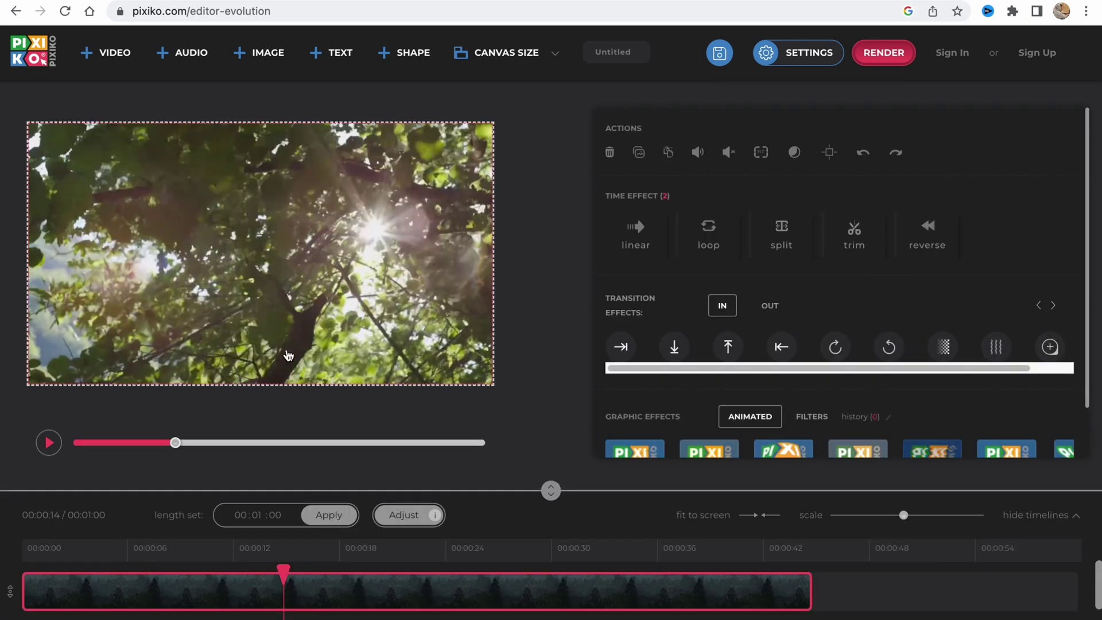
click(926, 244)
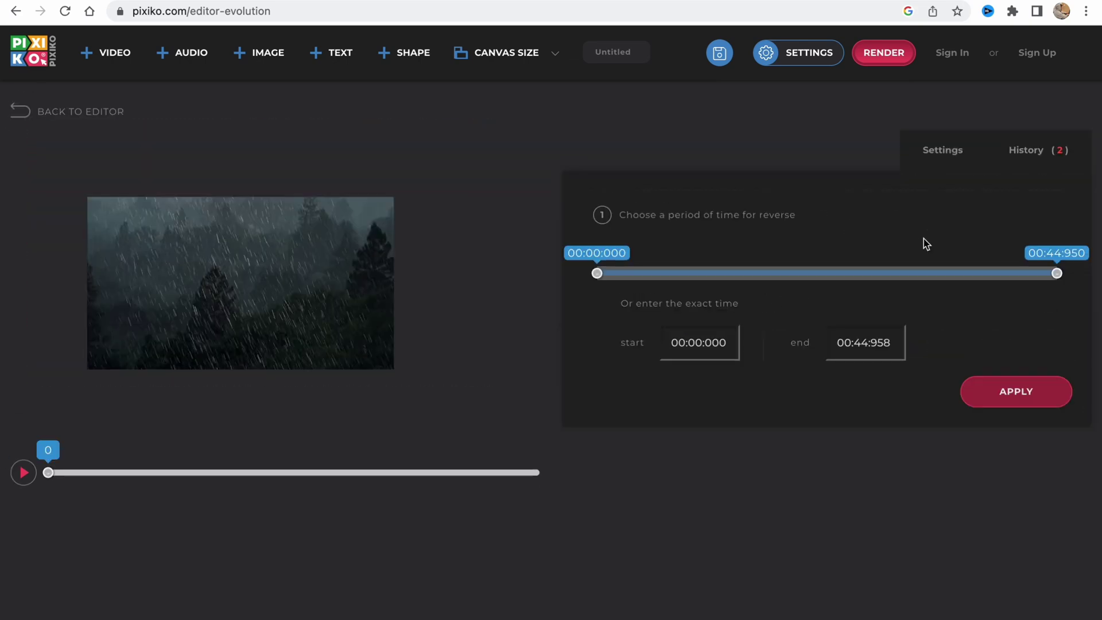
click(1014, 401)
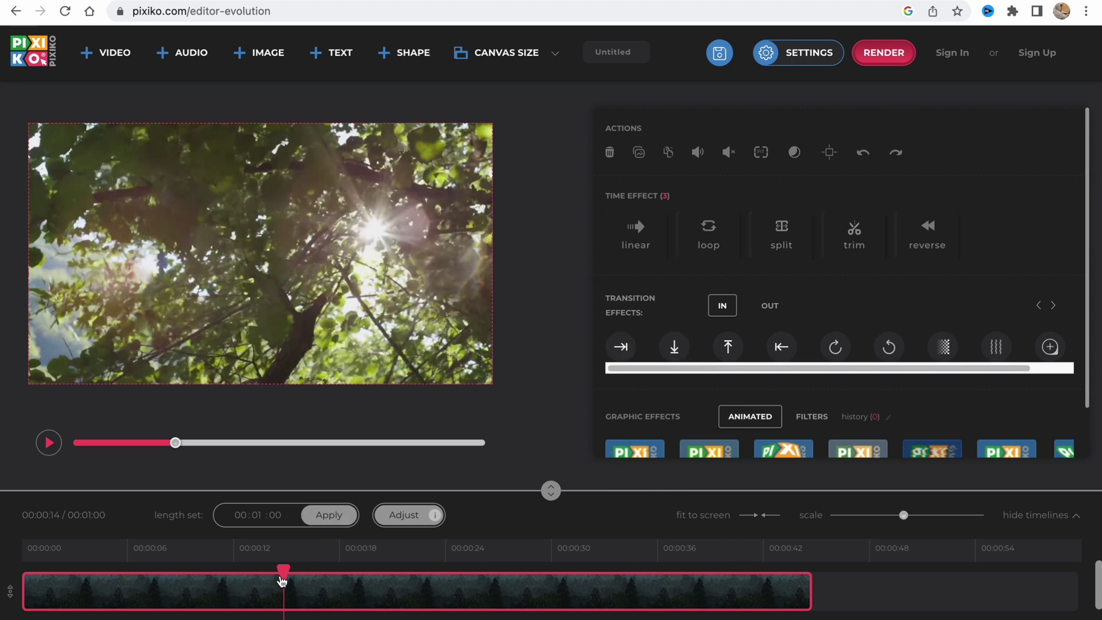
Apply the Retro effect over the full clip.
drag(283, 580, 42, 575)
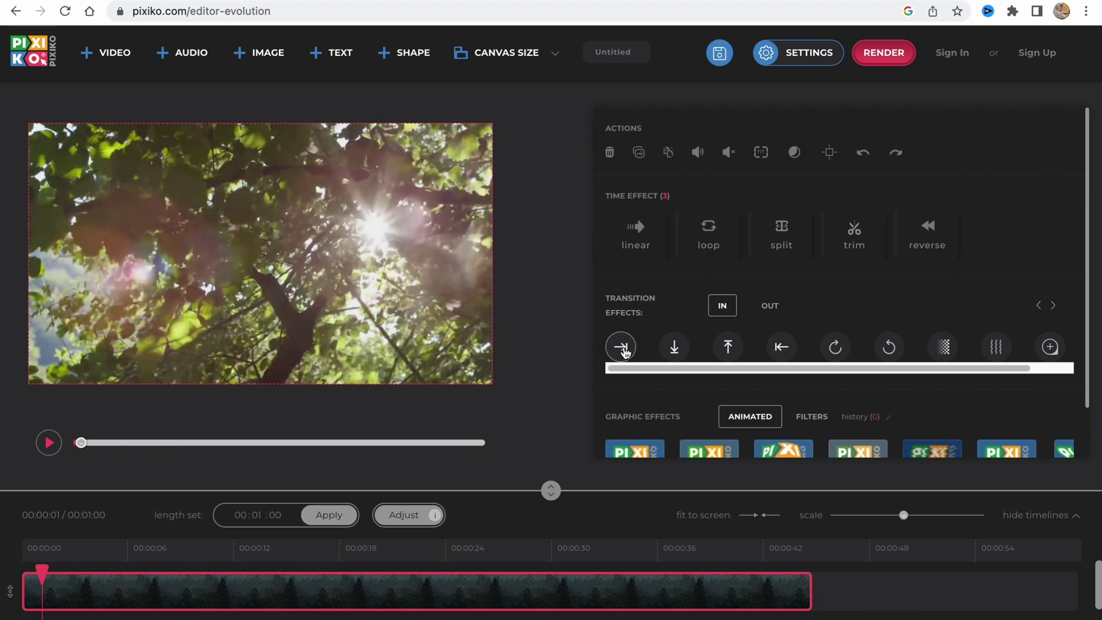
scroll(649, 352, down, 2)
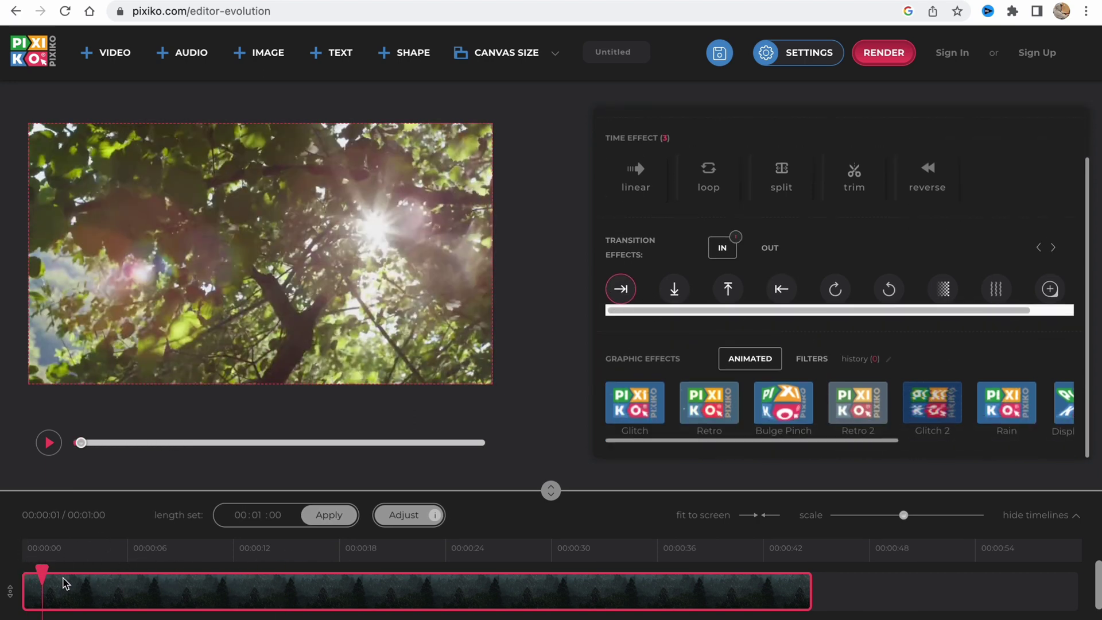
drag(42, 571, 3, 569)
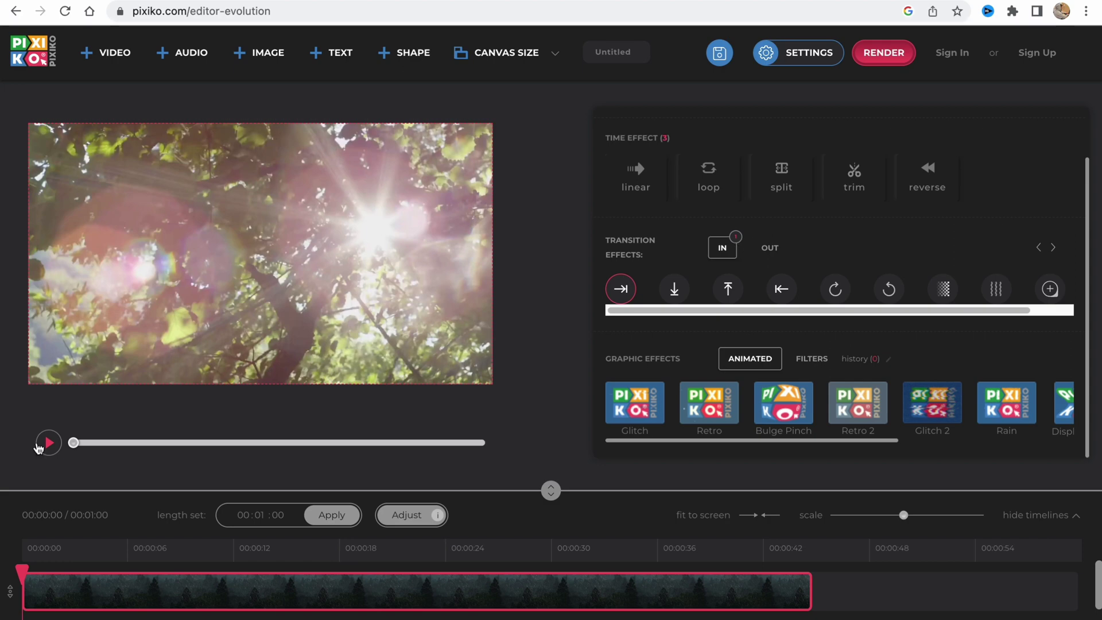
click(48, 446)
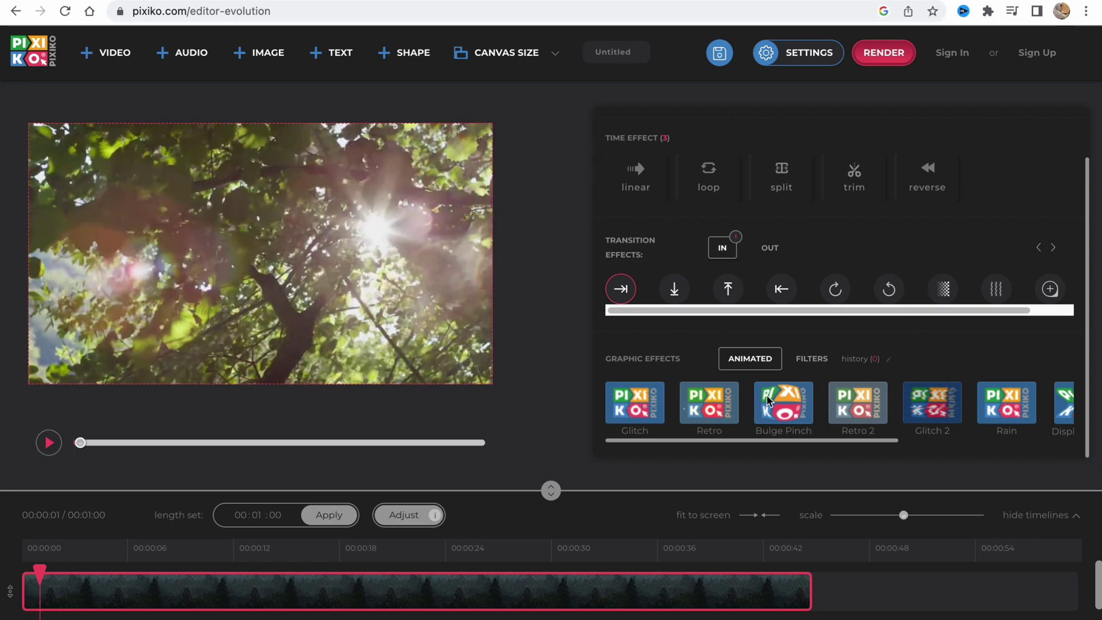
click(710, 412)
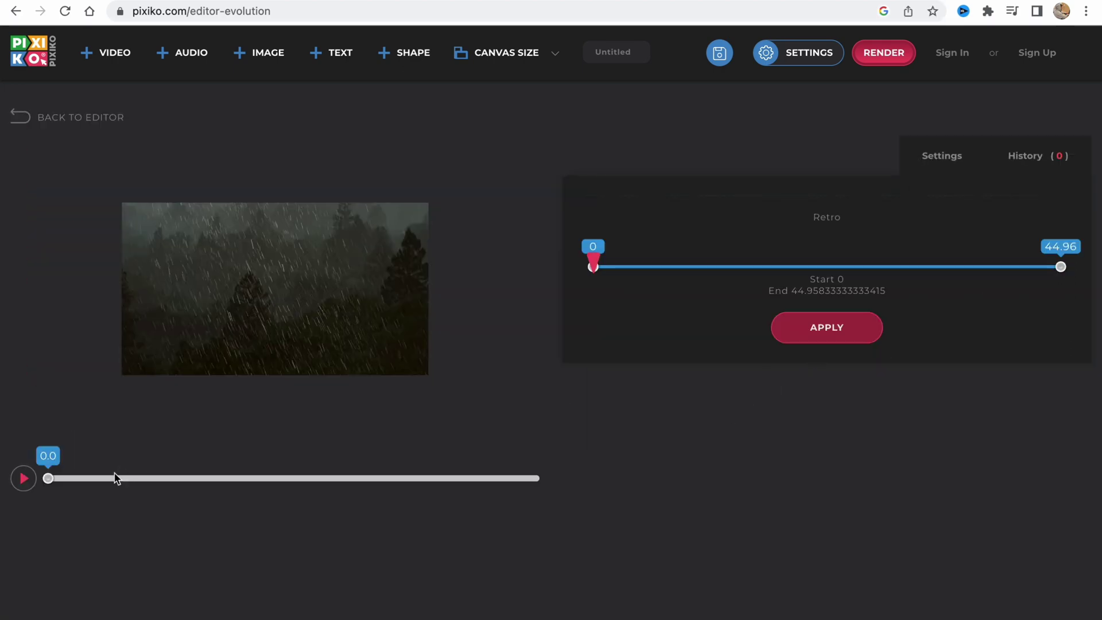
click(829, 330)
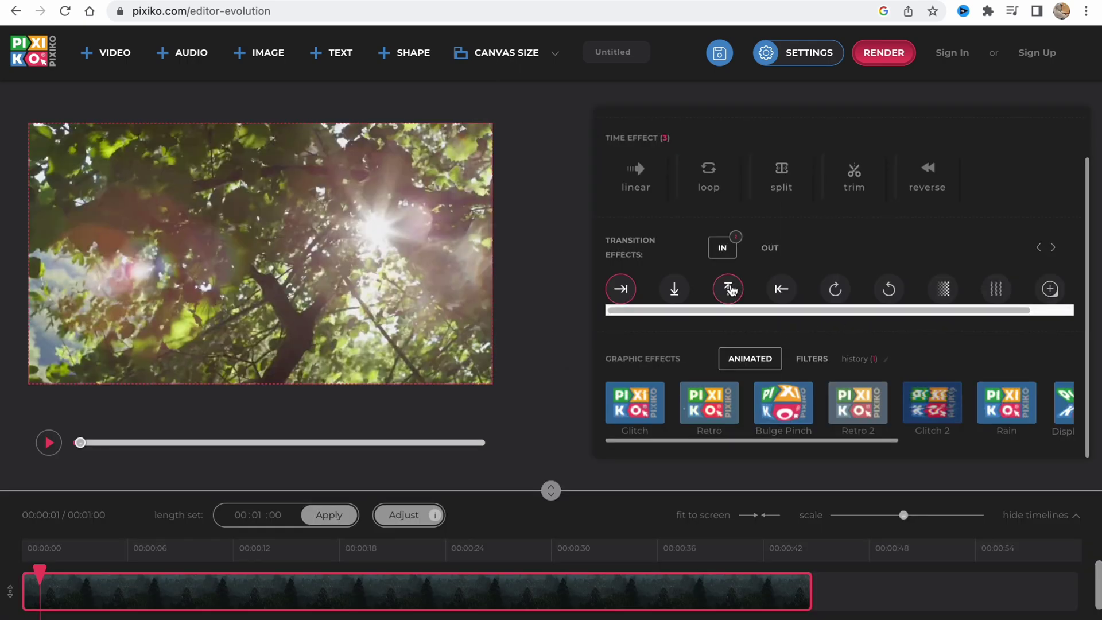
Replace the downward in-transition with the upward one and preview the result.
drag(938, 304, 978, 307)
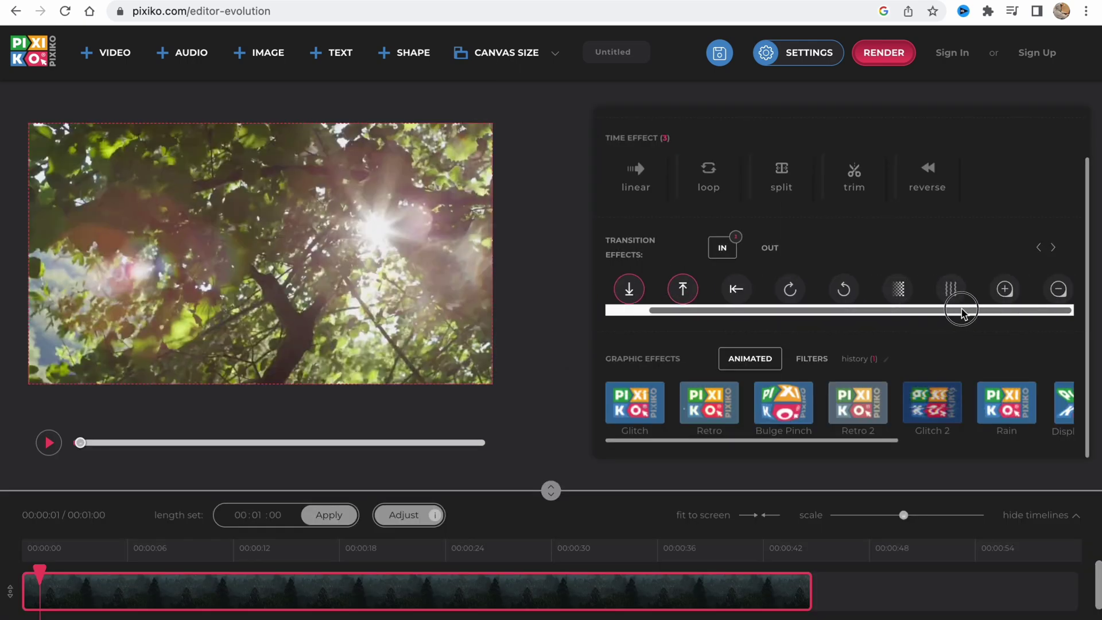
click(723, 251)
click(629, 288)
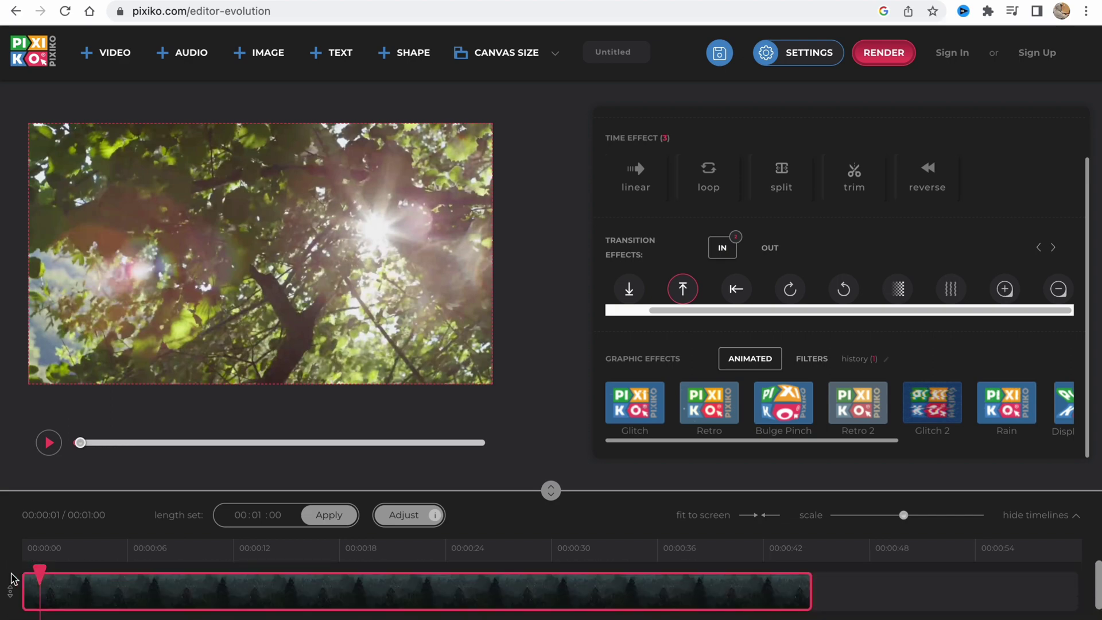
click(49, 445)
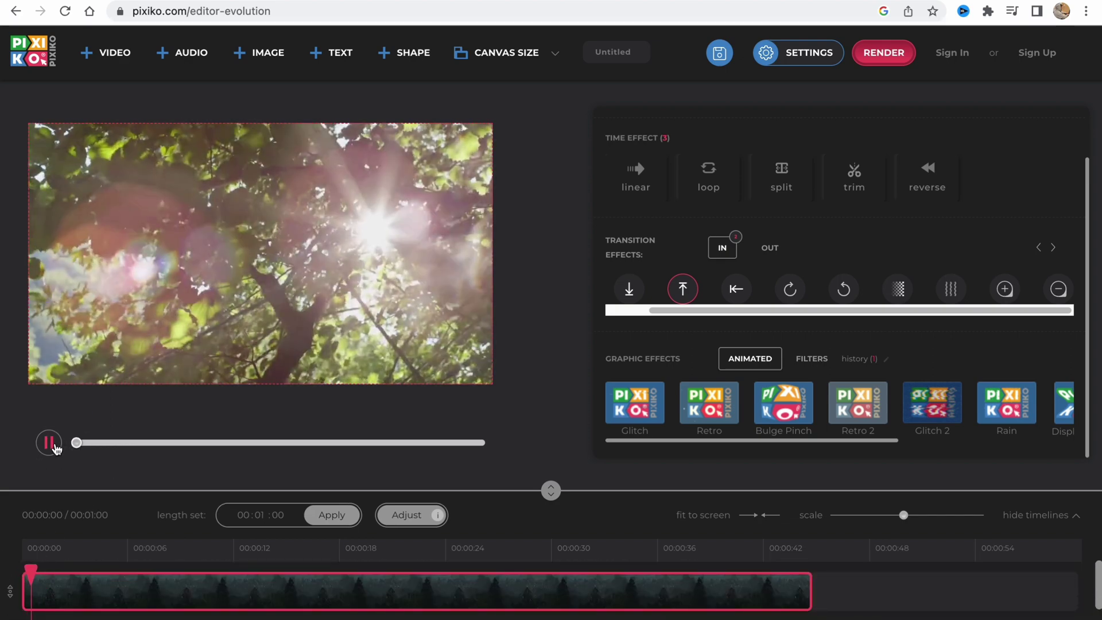
click(49, 445)
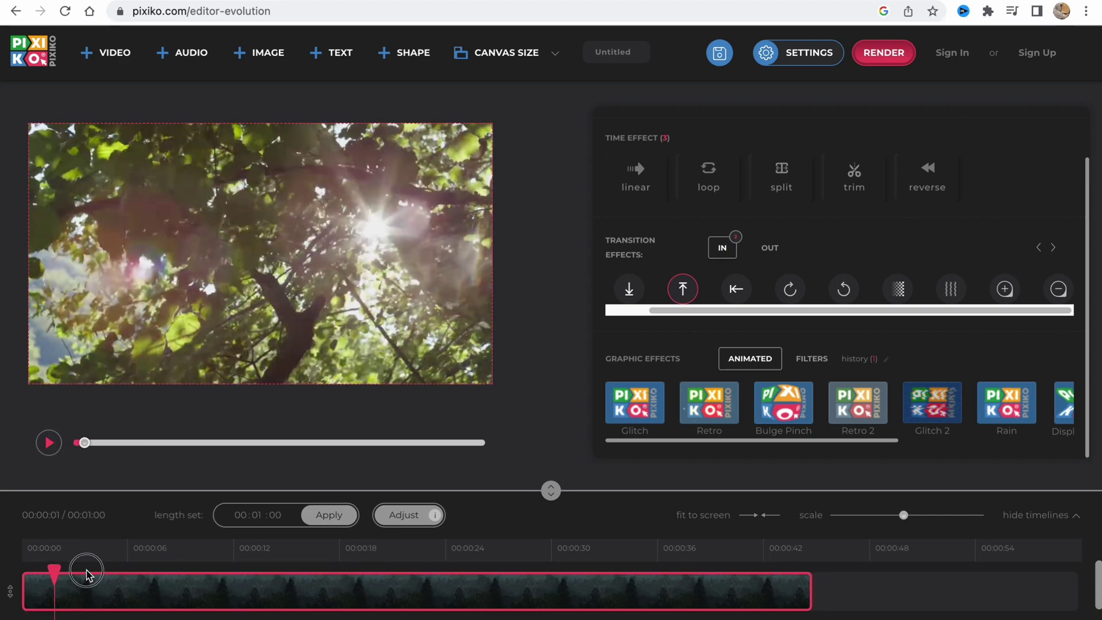
drag(127, 572, 508, 583)
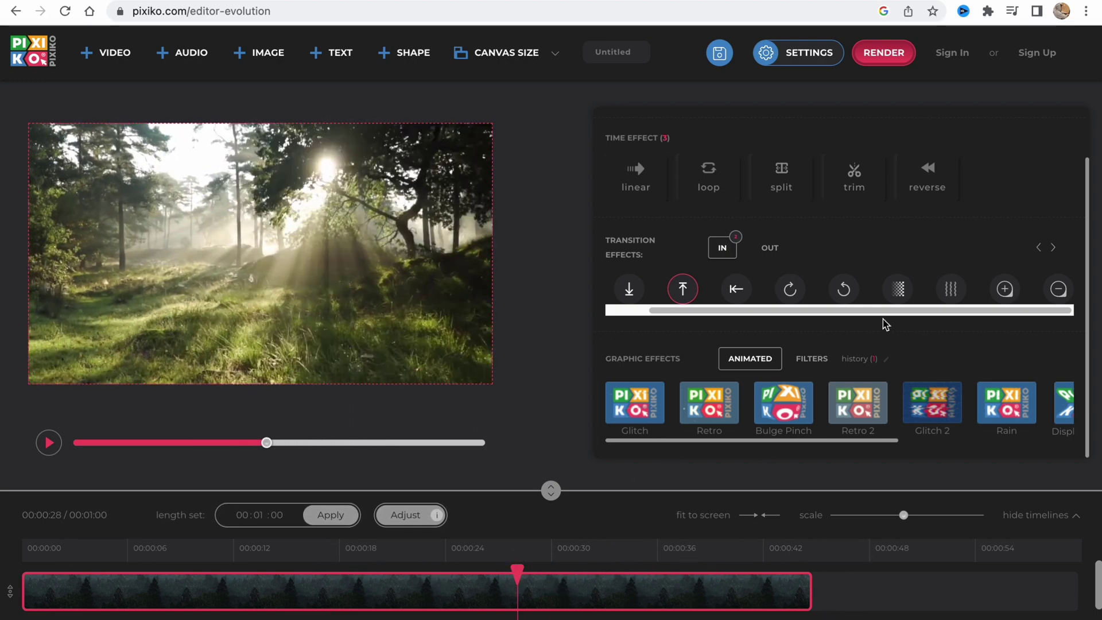
Apply Glitch 2 from 10.32 to 29.56 seconds.
click(904, 423)
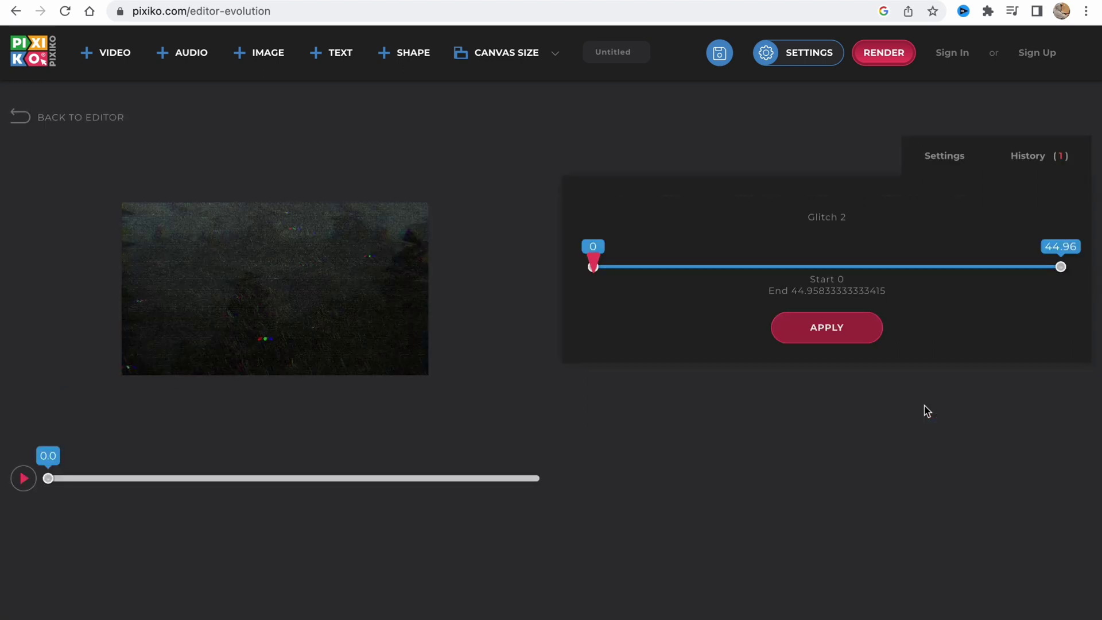
mouse_move(595, 265)
mouse_down()
mouse_move(832, 266)
mouse_move(745, 266)
mouse_up()
drag(1061, 267, 860, 279)
drag(594, 266, 701, 267)
click(834, 337)
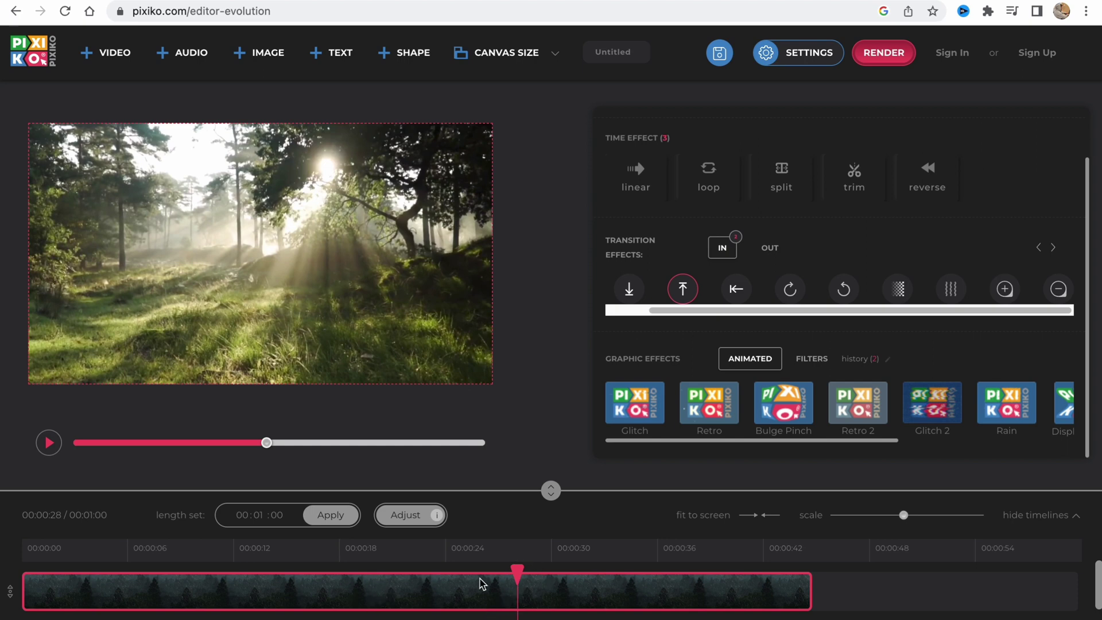
Preview the clip from about 00:00:08.
drag(508, 575, 178, 564)
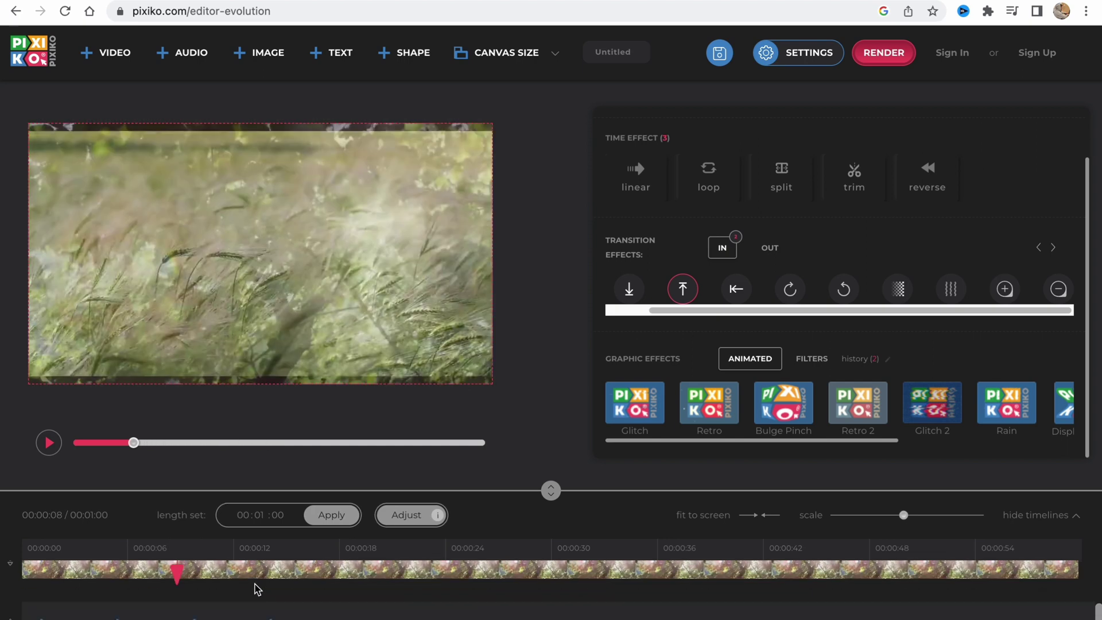
click(49, 443)
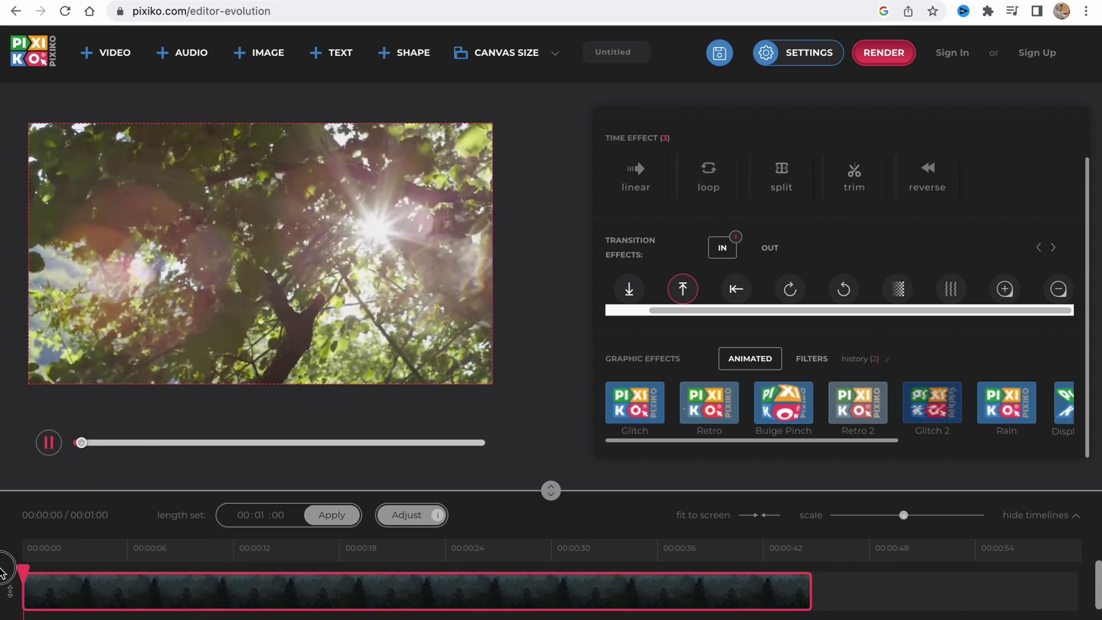
click(46, 453)
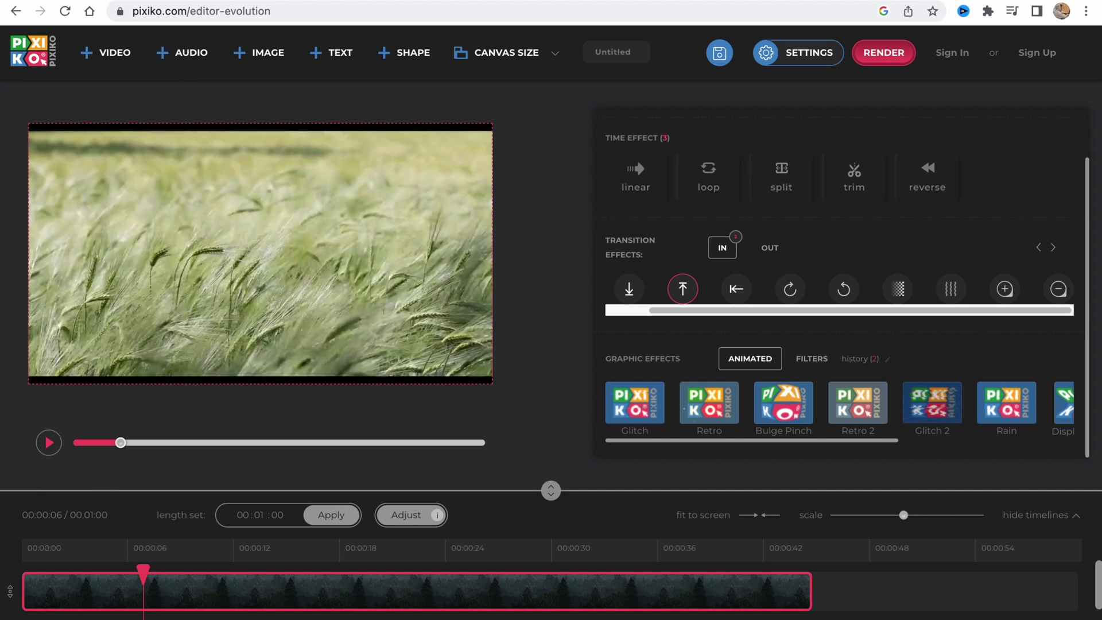
Delete the wheat-field clip and select the rain forest clip.
click(260, 253)
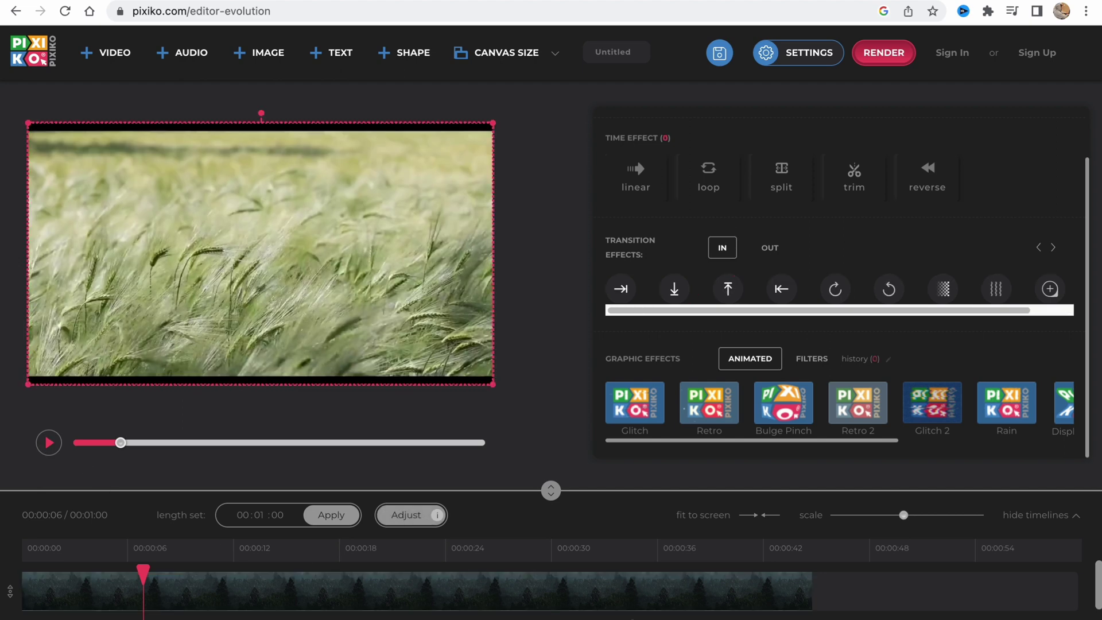
right_click(794, 589)
key(Escape)
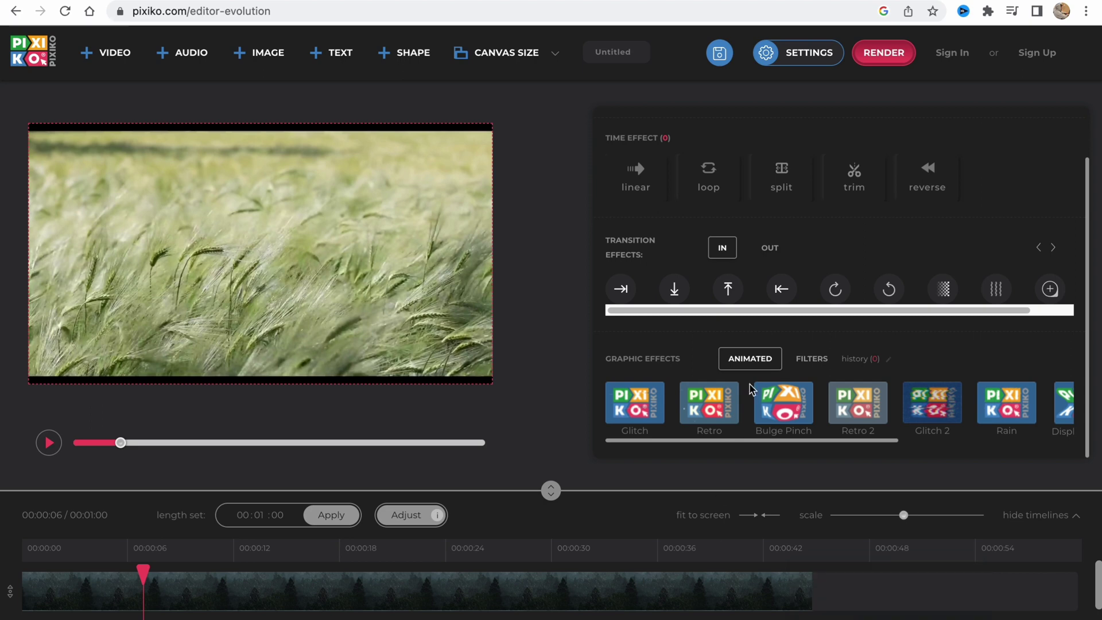
scroll(716, 280, up, 1)
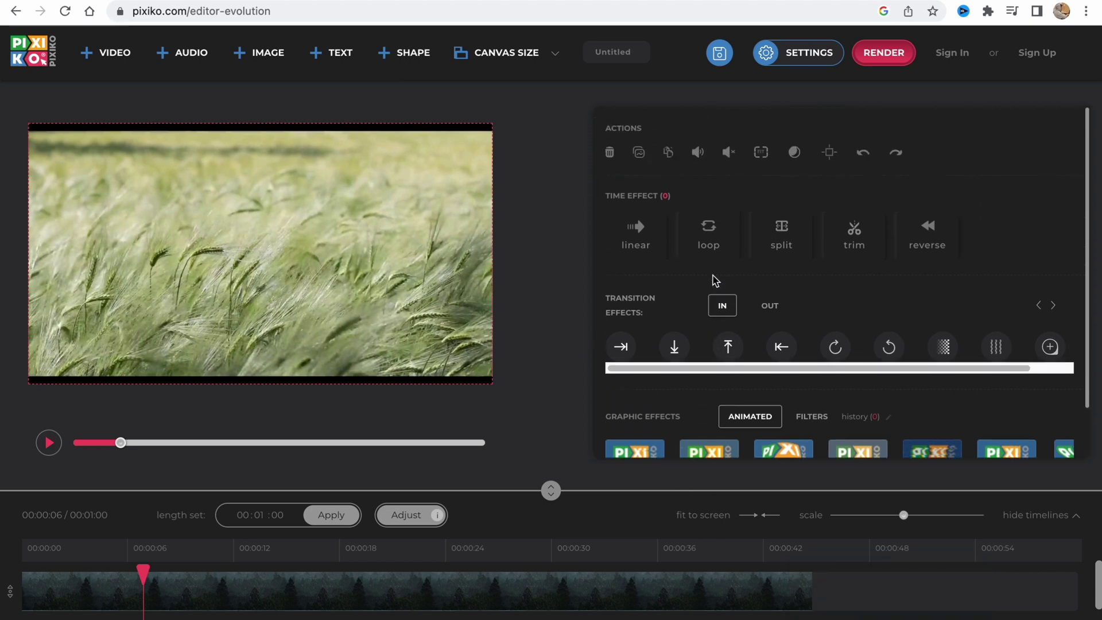
click(611, 153)
click(536, 584)
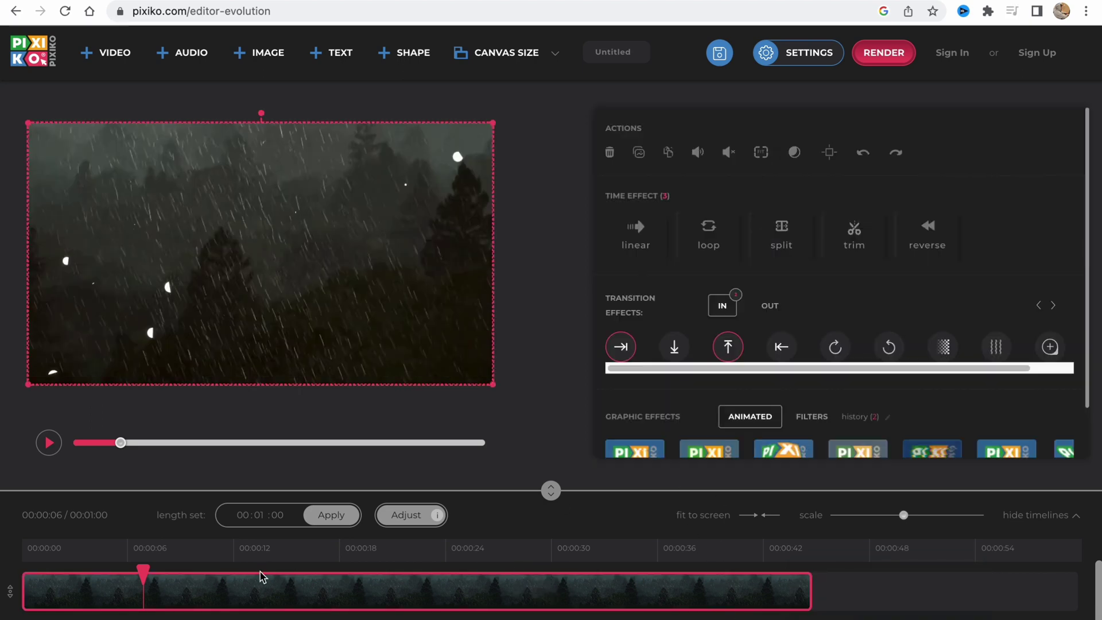
Play the reversed rain forest clip from the start.
click(145, 574)
drag(145, 574, 24, 574)
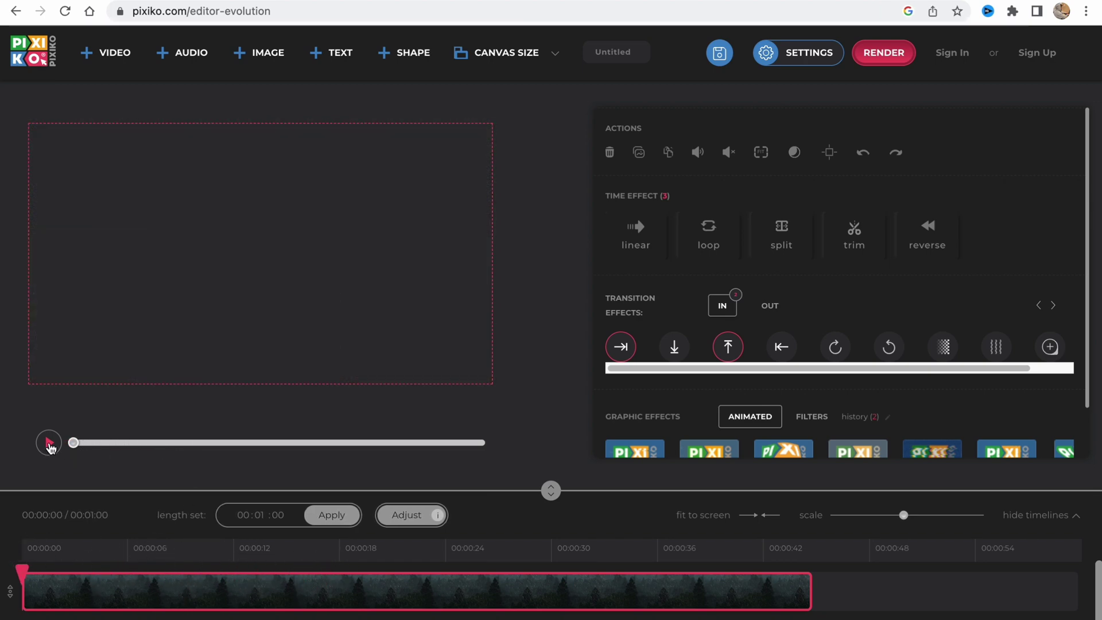
click(50, 446)
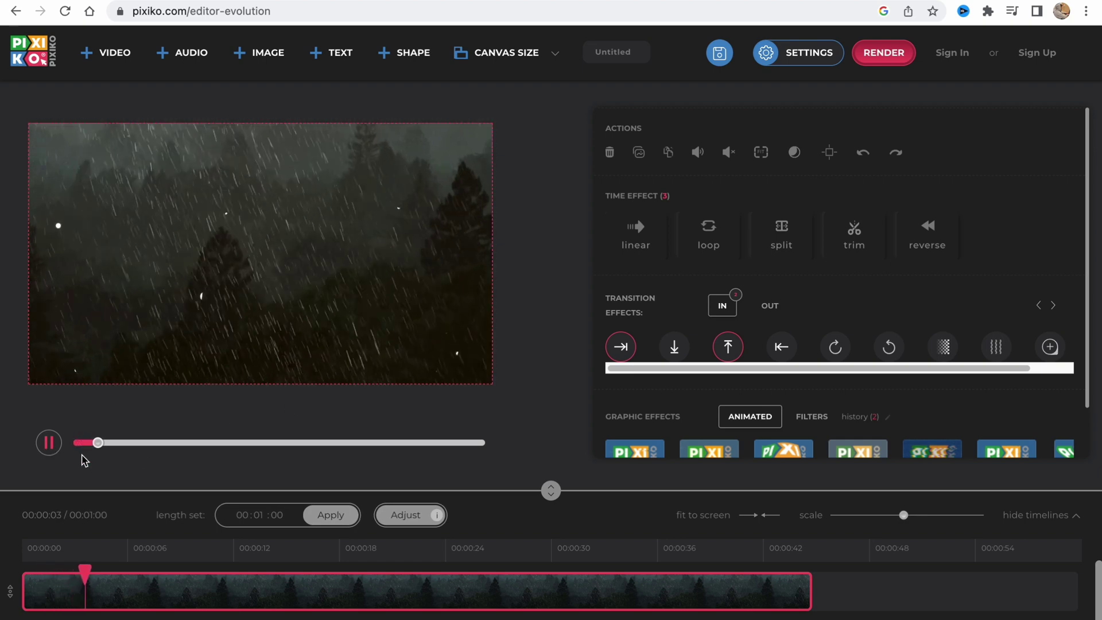
click(48, 445)
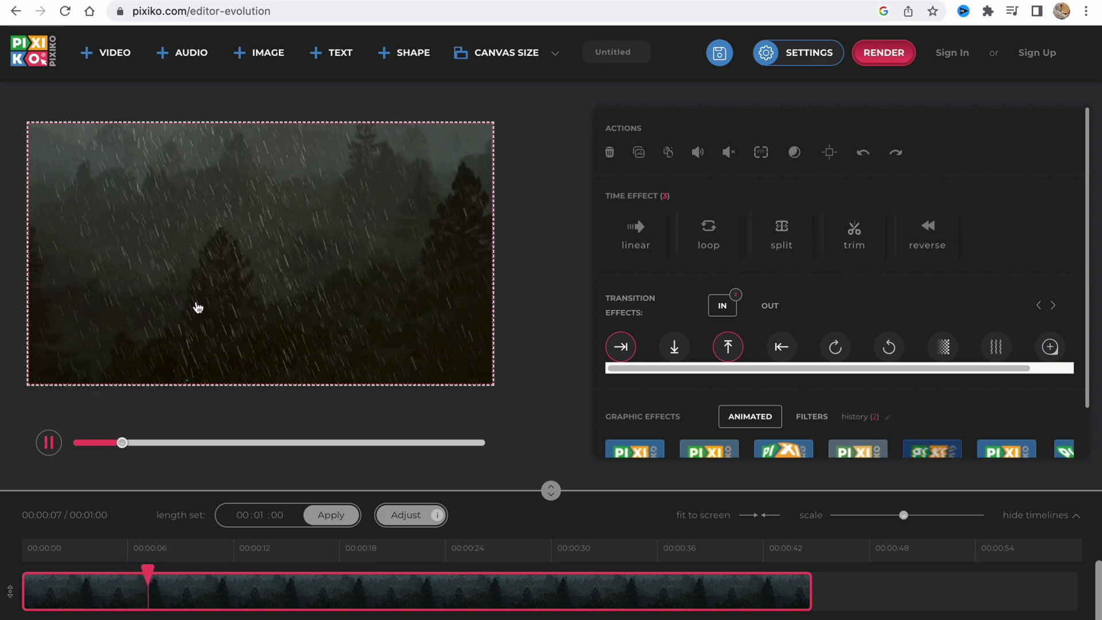
click(49, 445)
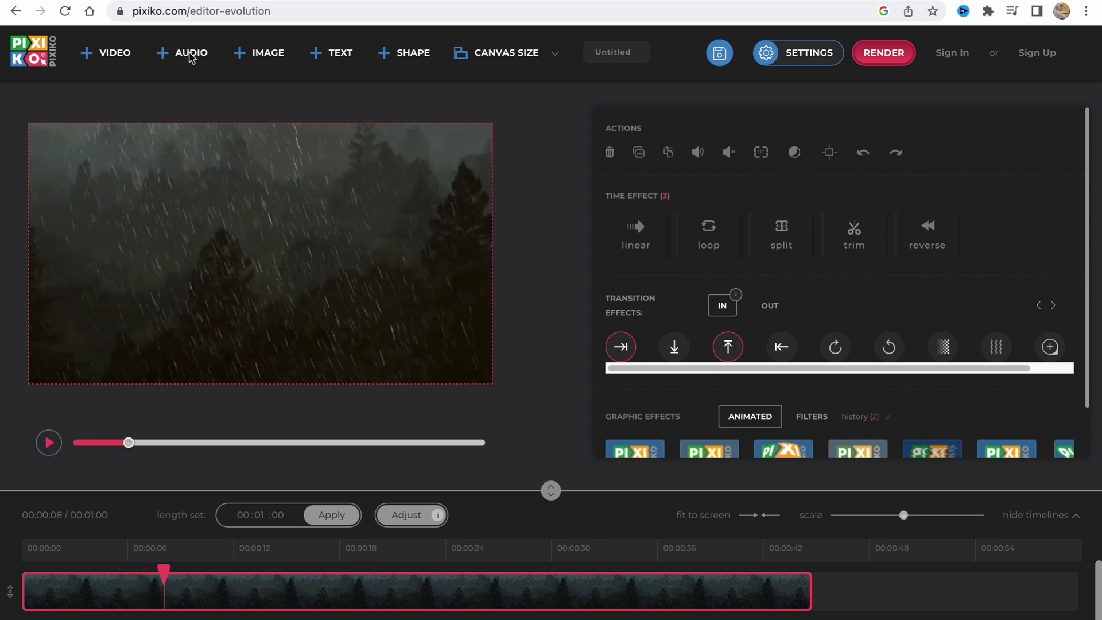
click(48, 444)
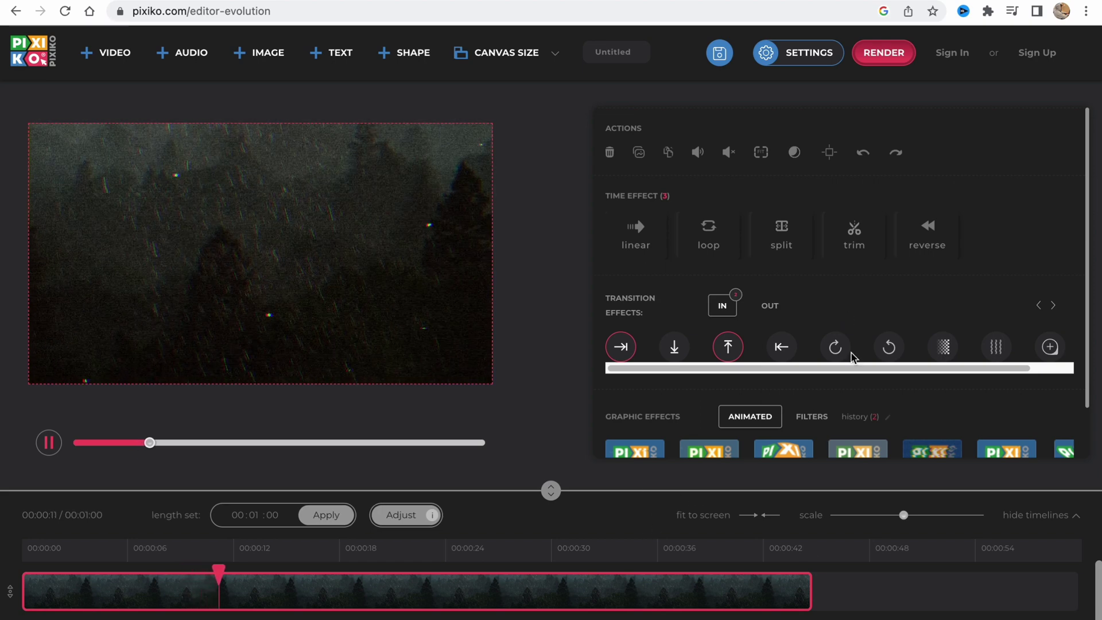
Scrub to around 00:00:29 and send the video for rendering.
scroll(832, 389, down, 1)
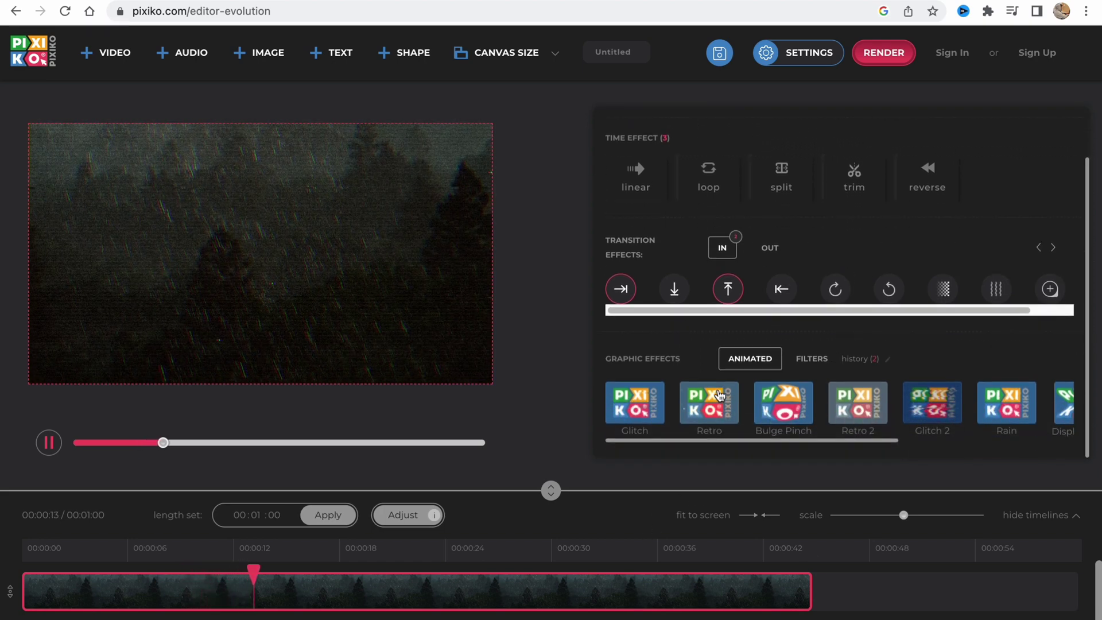
click(492, 585)
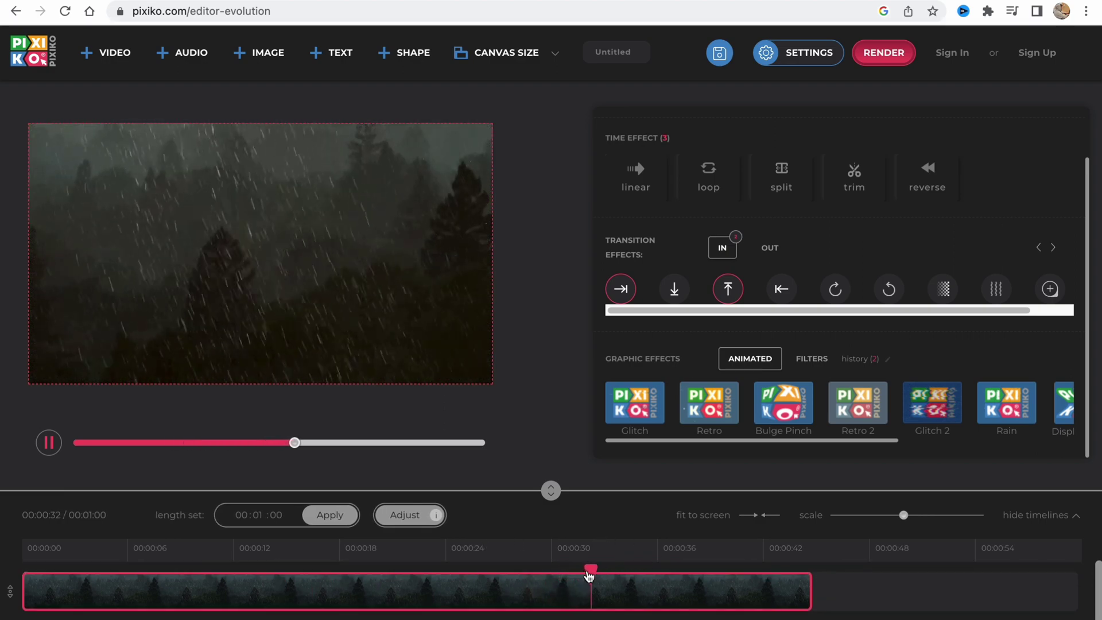
click(766, 578)
click(468, 542)
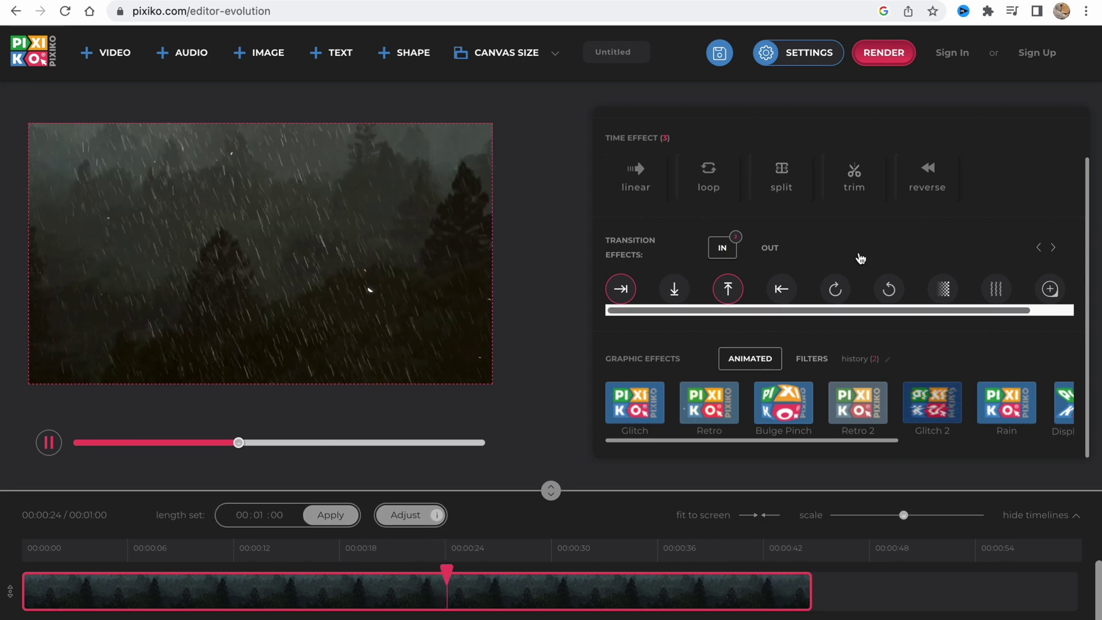
click(887, 52)
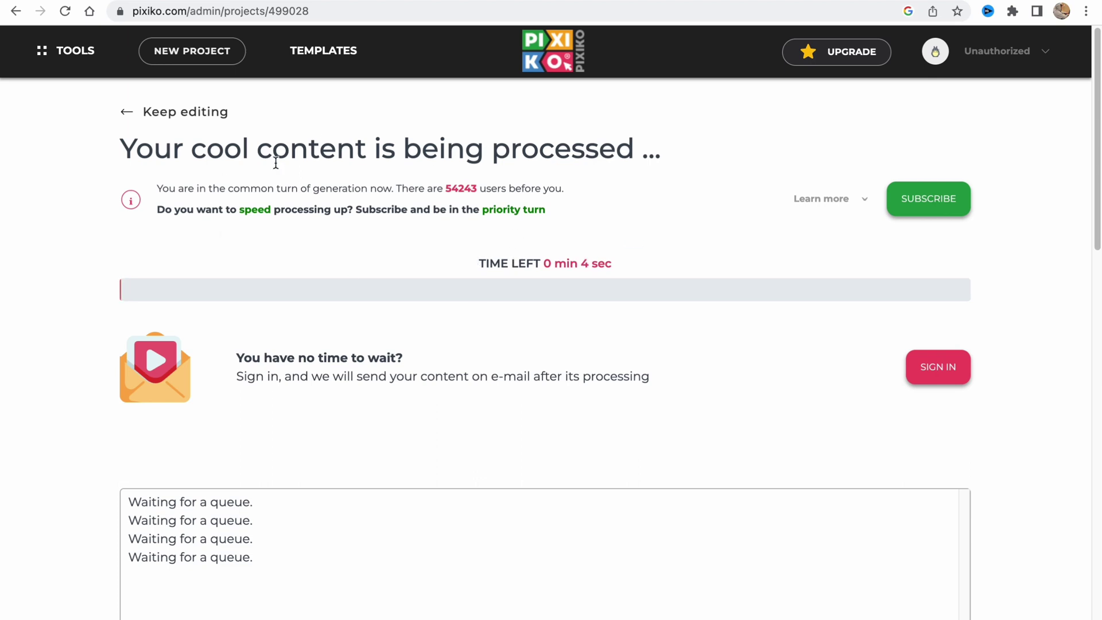
Check the render's 0 min 0 sec remaining readout and download log, then open the Pricing page.
drag(478, 264, 714, 276)
click(706, 271)
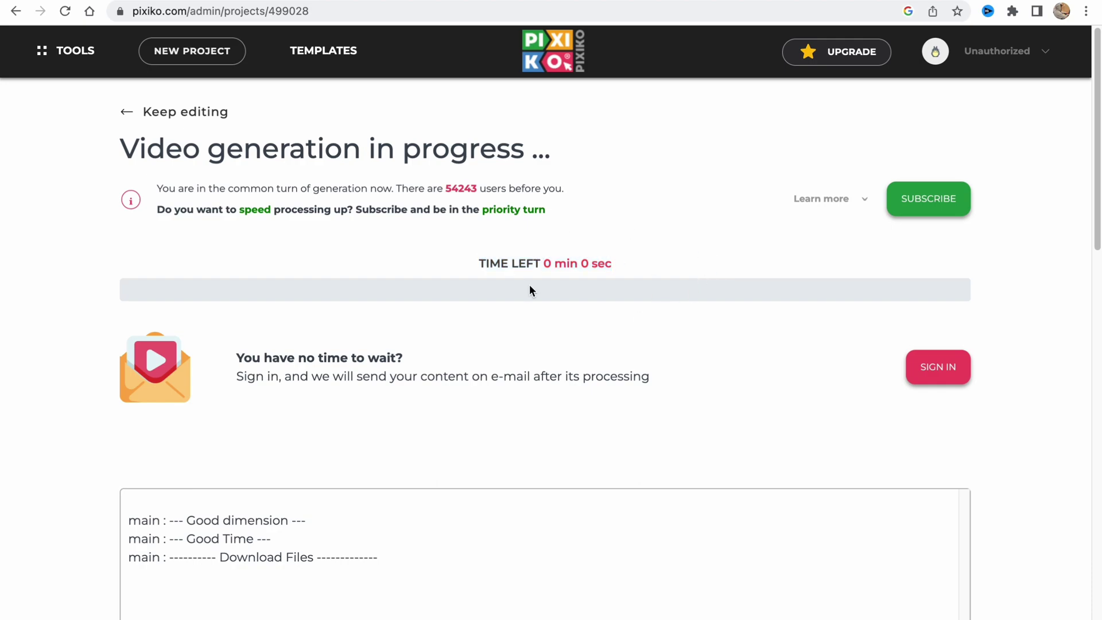
scroll(581, 446, down, 20)
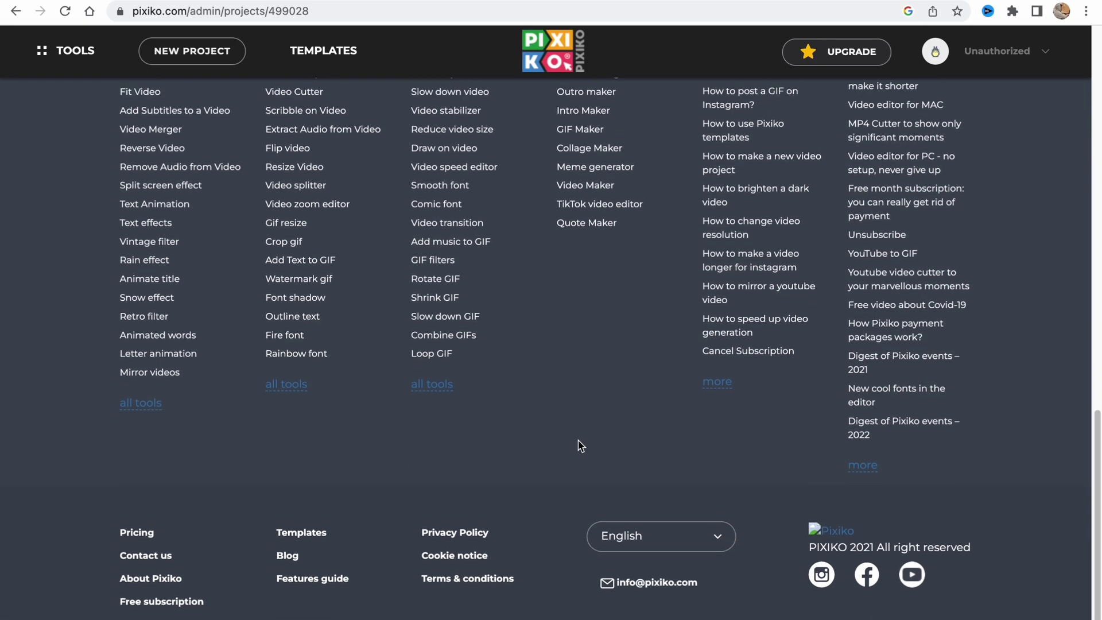
scroll(579, 442, up, 10)
scroll(578, 442, up, 3)
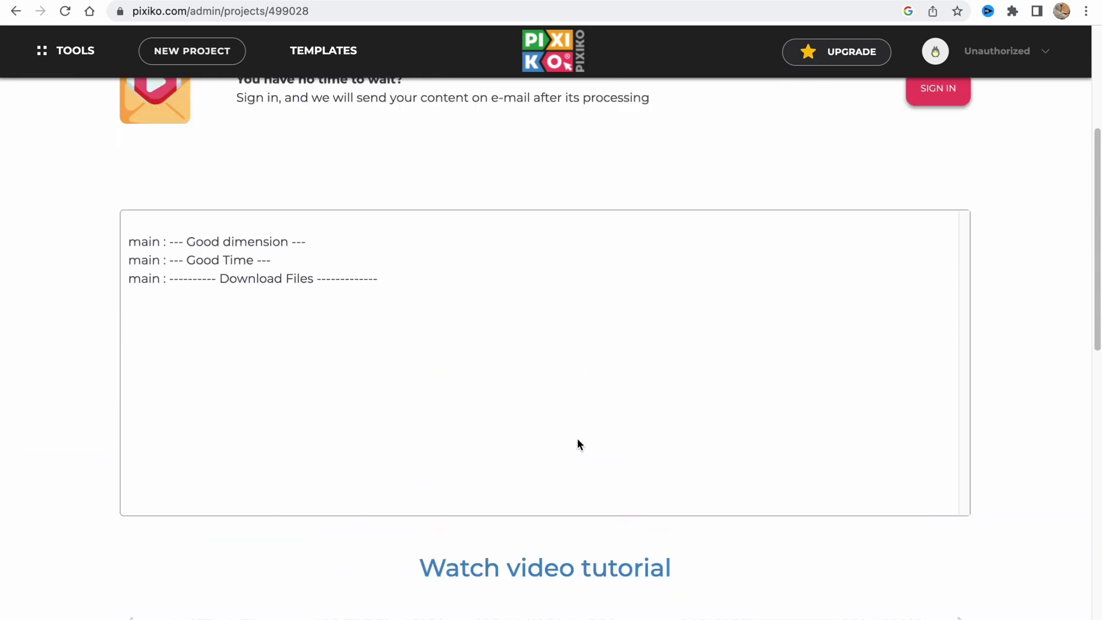
scroll(577, 439, down, 2)
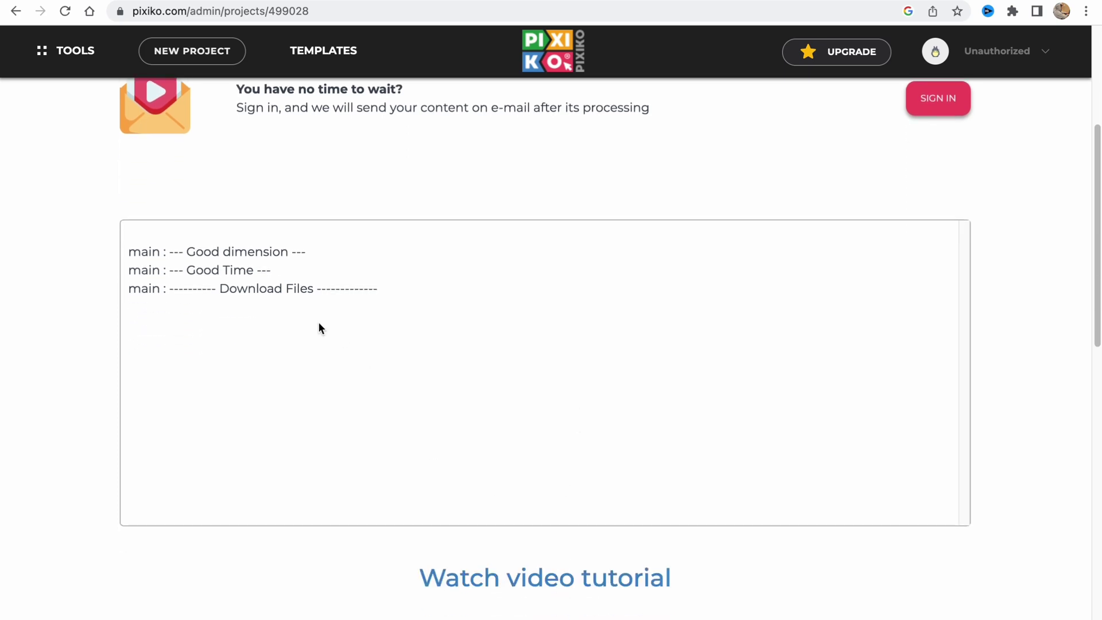
scroll(323, 330, up, 5)
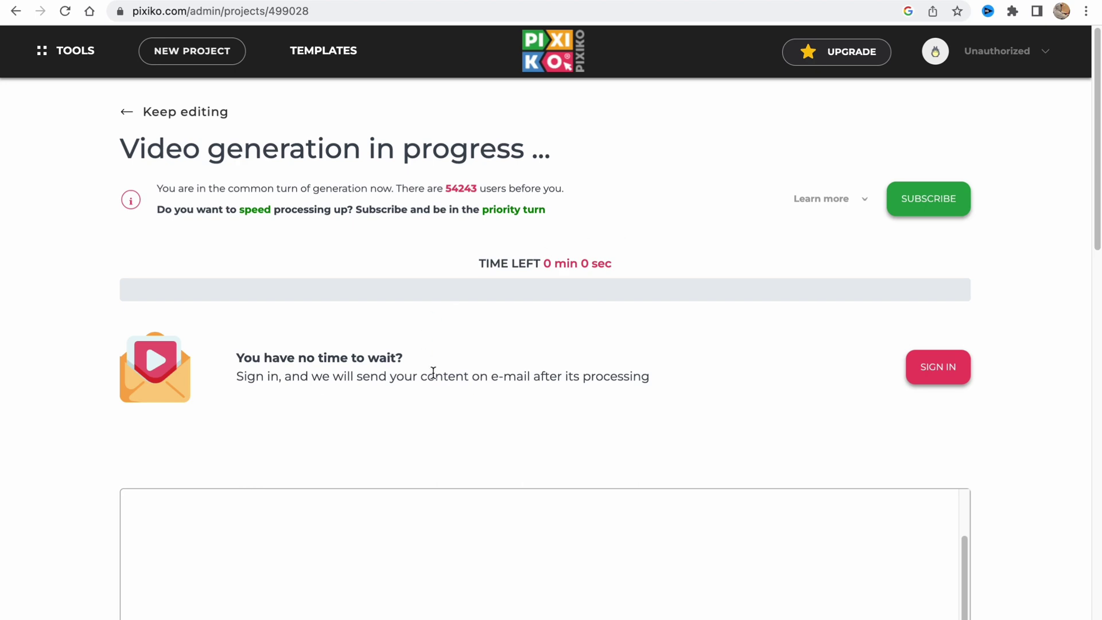
scroll(546, 446, down, 7)
scroll(541, 444, up, 7)
click(850, 59)
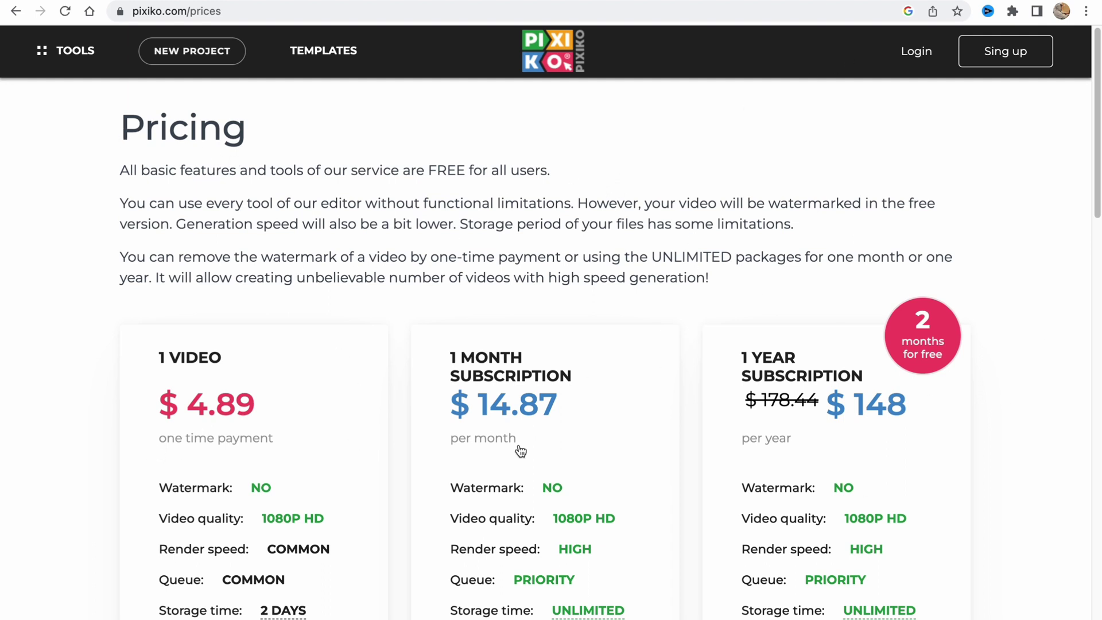
Review the 1 video ($4.89), 1 month ($14.87) and 1 year ($148) plans and footer, returning to the top.
scroll(355, 379, down, 1)
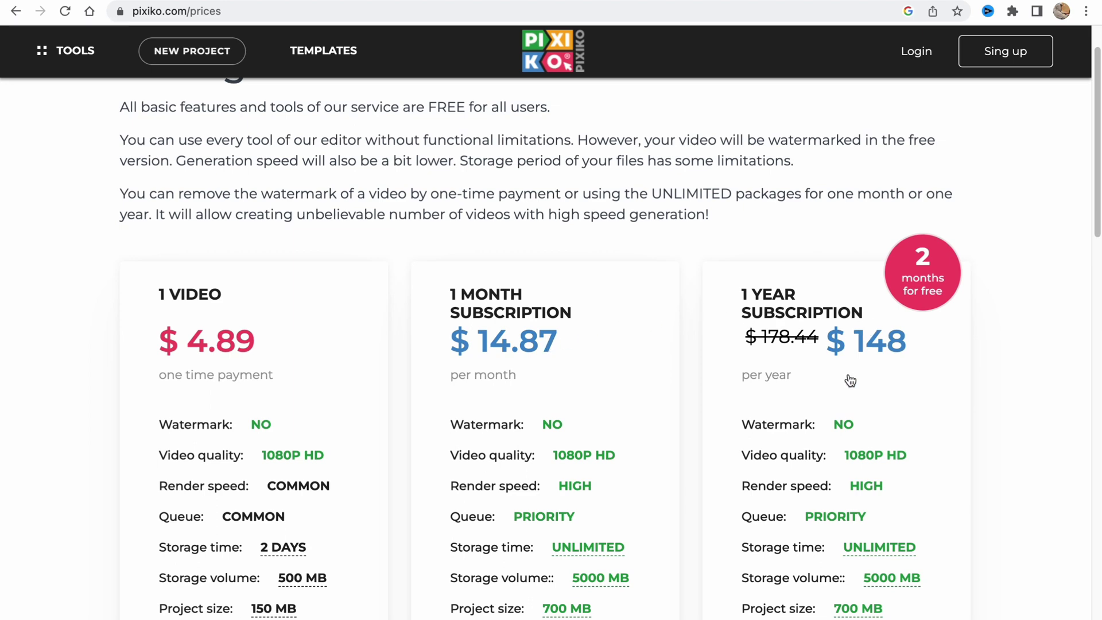
scroll(853, 373, down, 1)
scroll(847, 374, down, 1)
scroll(534, 370, up, 1)
scroll(378, 385, down, 1)
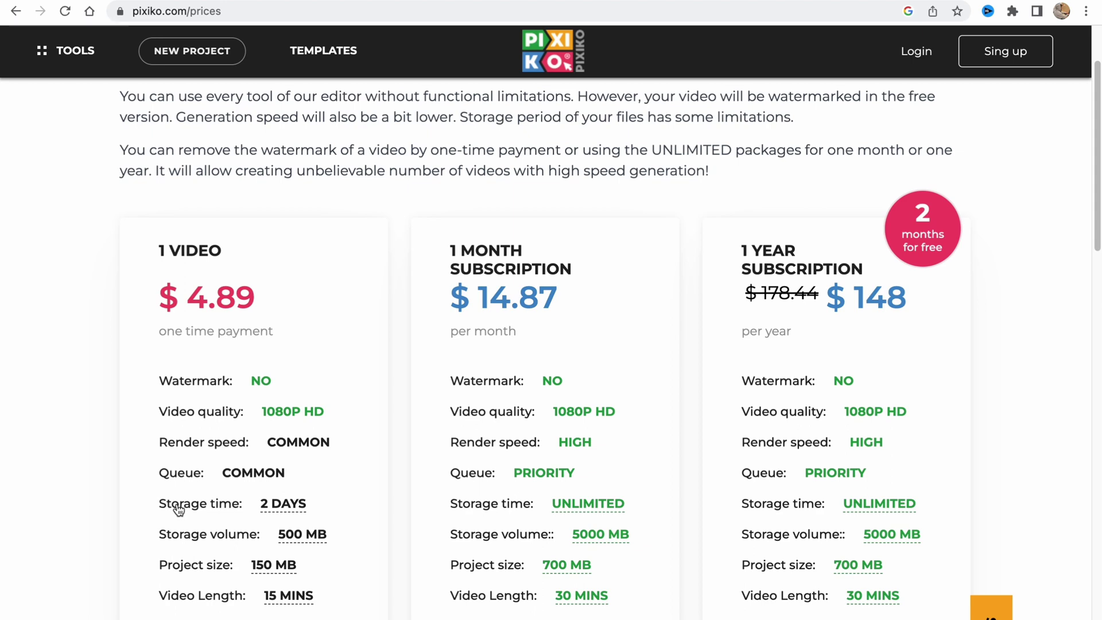
scroll(211, 584, down, 5)
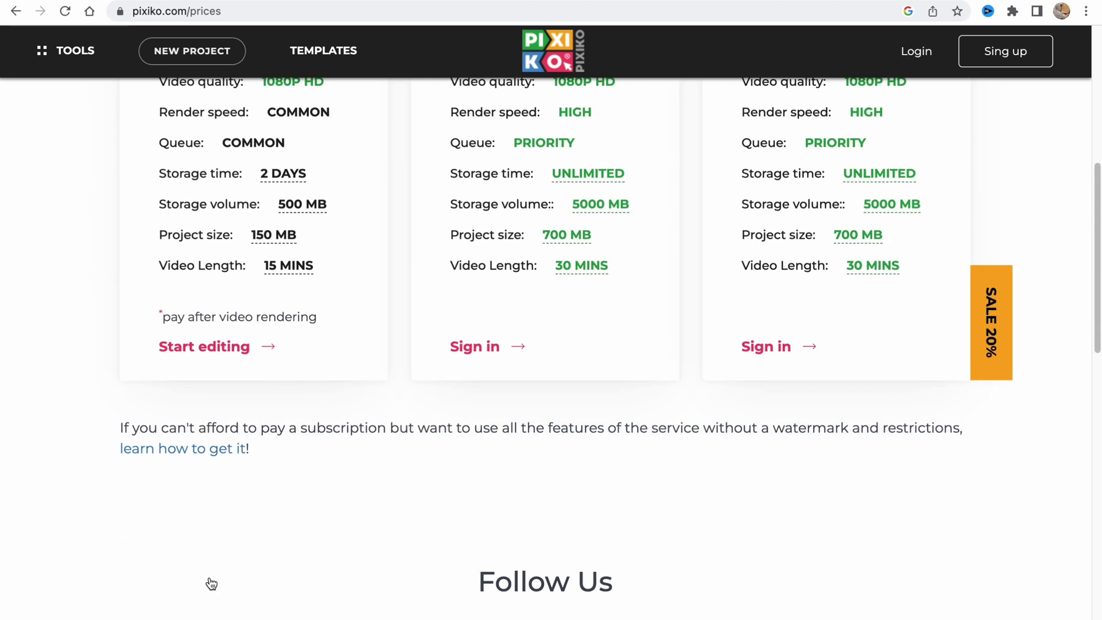
scroll(201, 586, down, 10)
scroll(201, 588, up, 8)
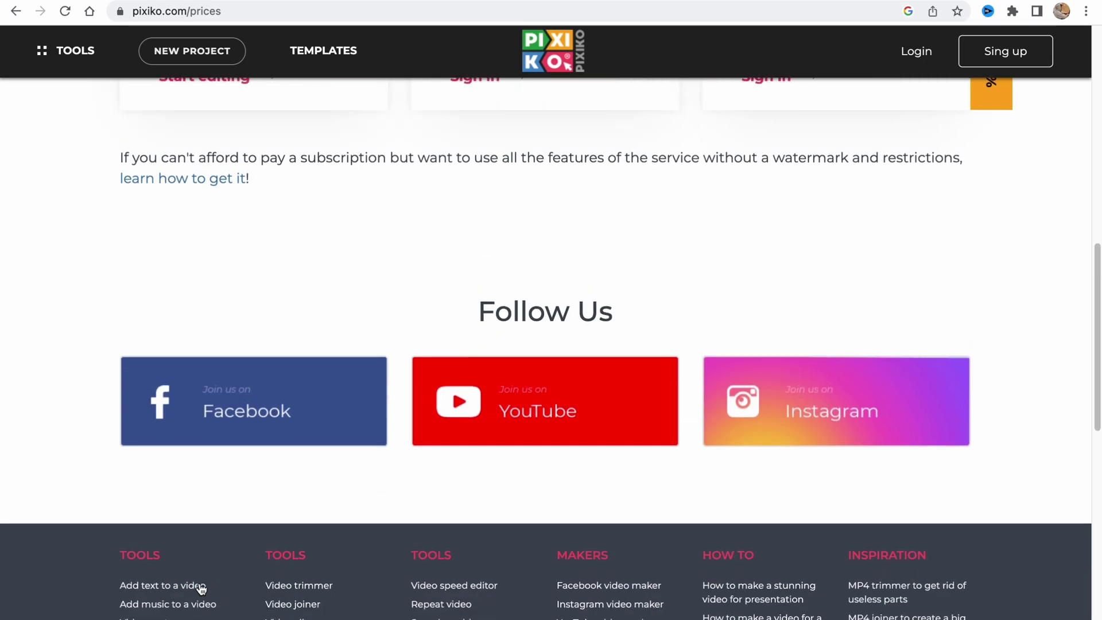
scroll(201, 589, up, 10)
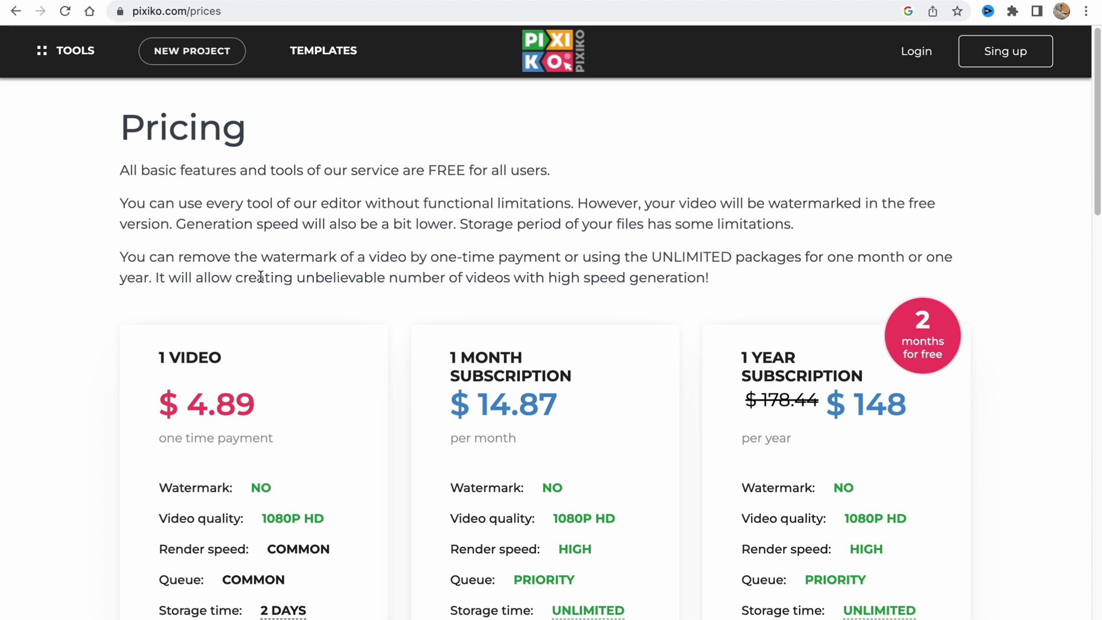
scroll(445, 305, down, 15)
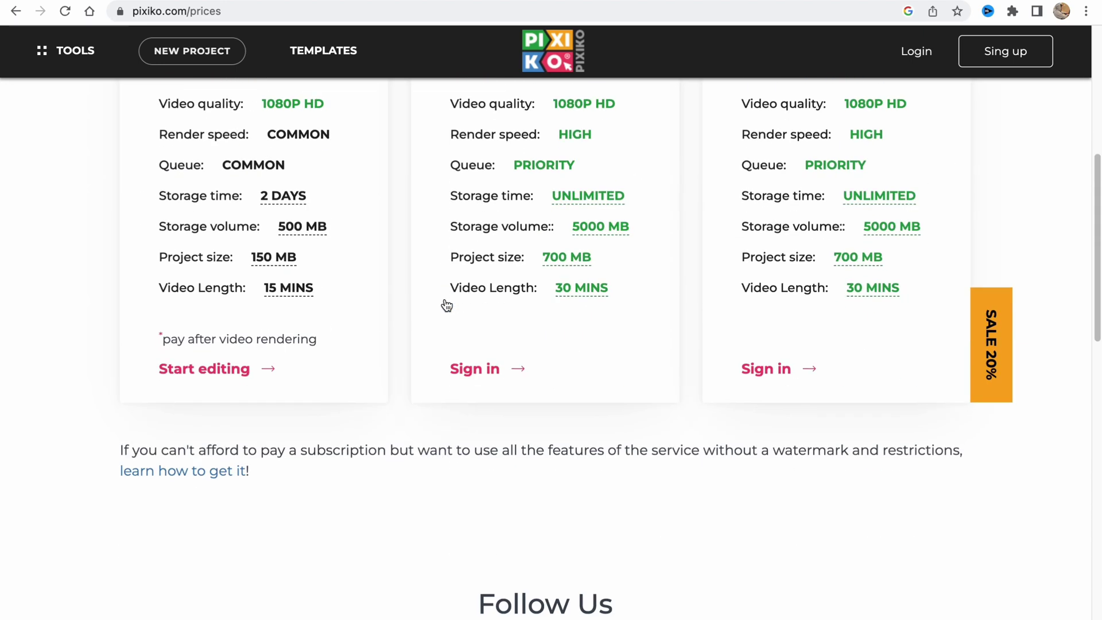
scroll(447, 304, down, 8)
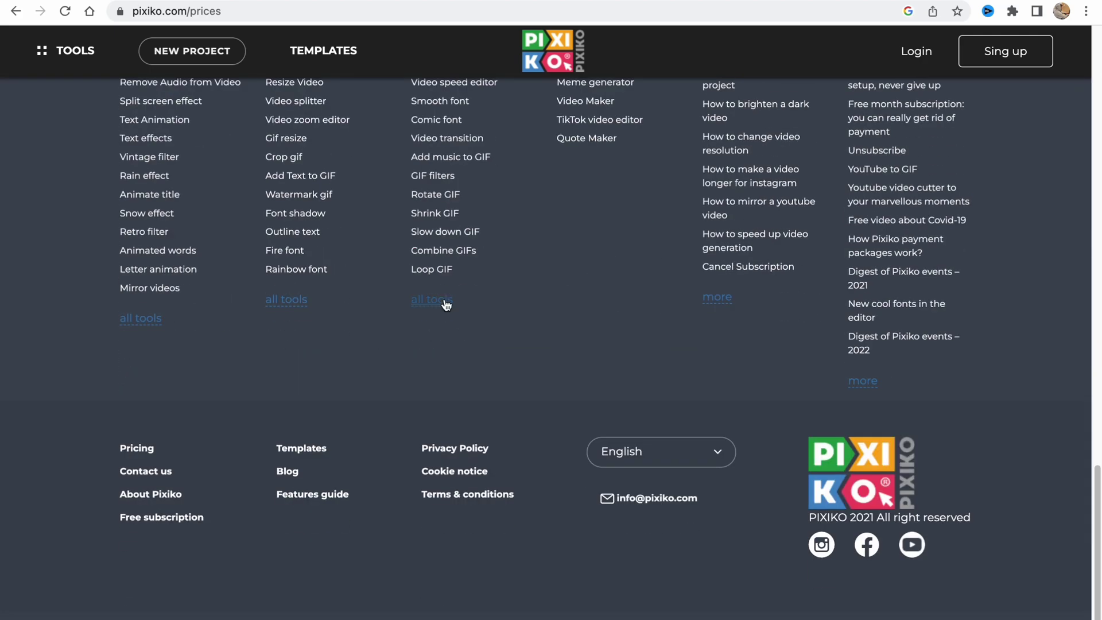
scroll(447, 304, up, 20)
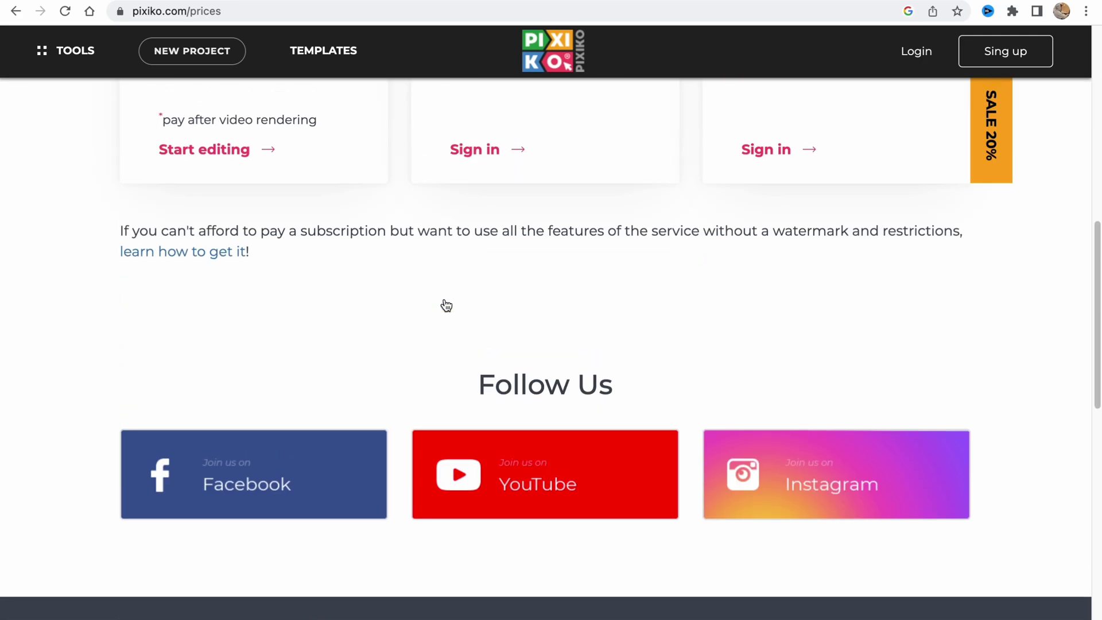
scroll(446, 304, up, 5)
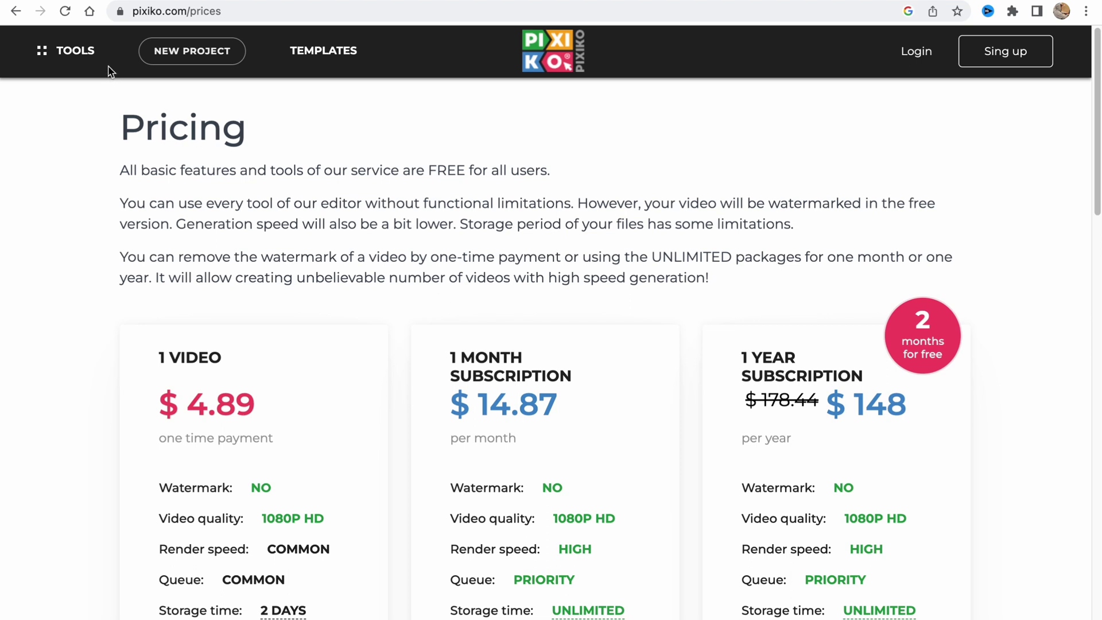